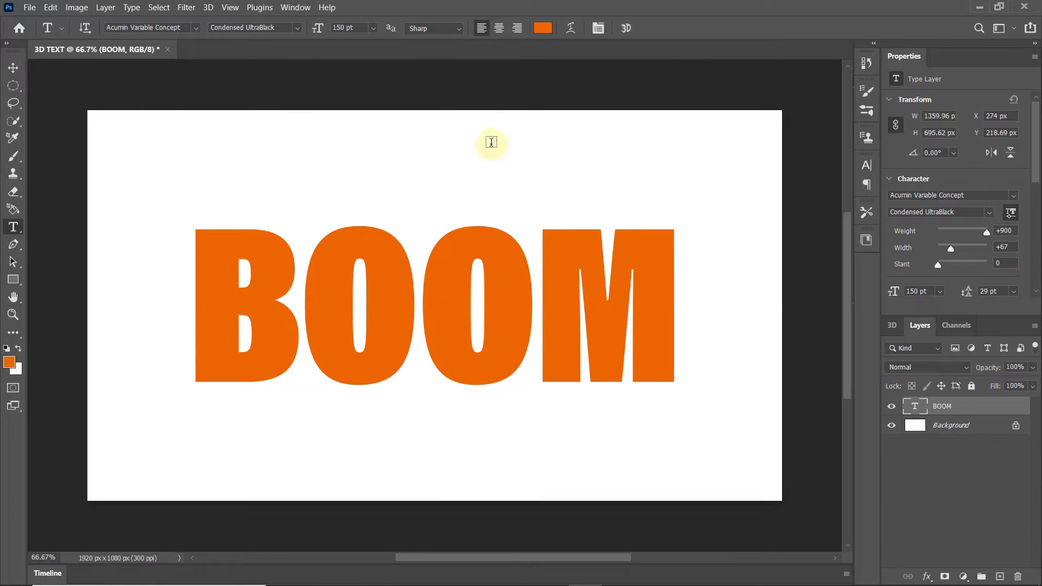
Add a gradient fill layer directly above the Background layer and set its style to Radial
left_click(944, 426)
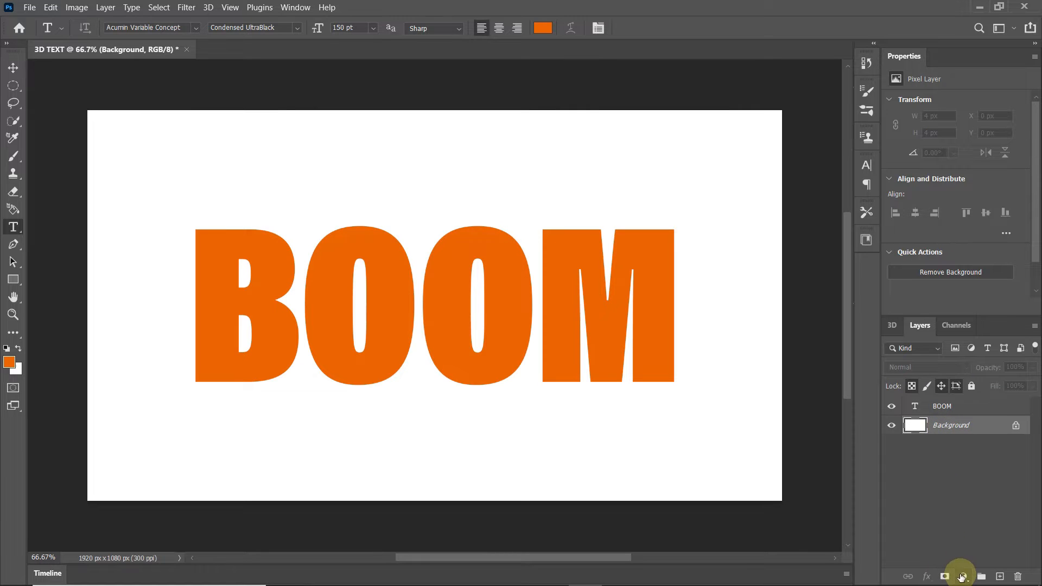
left_click(964, 577)
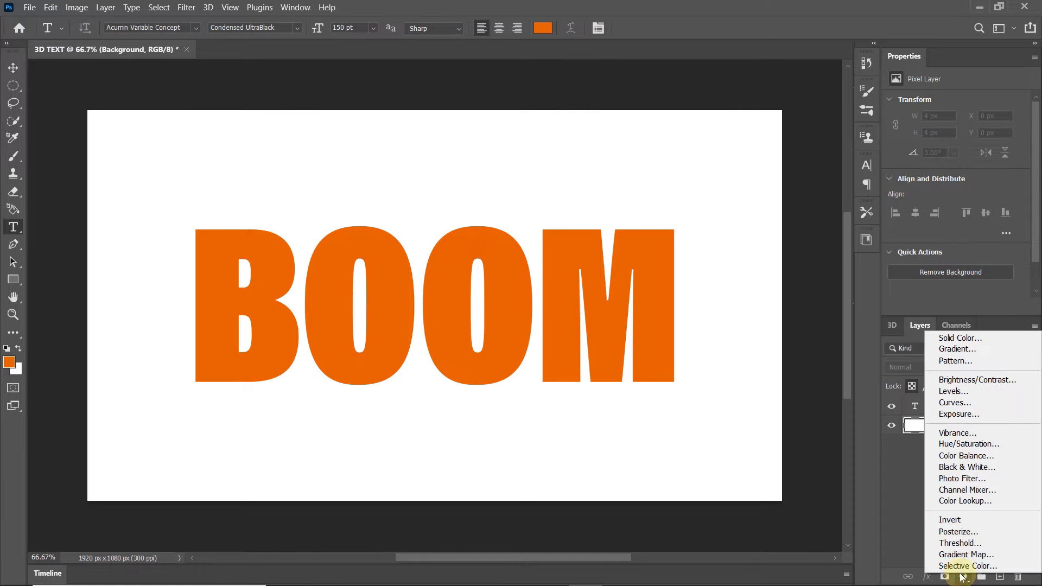
left_click(962, 350)
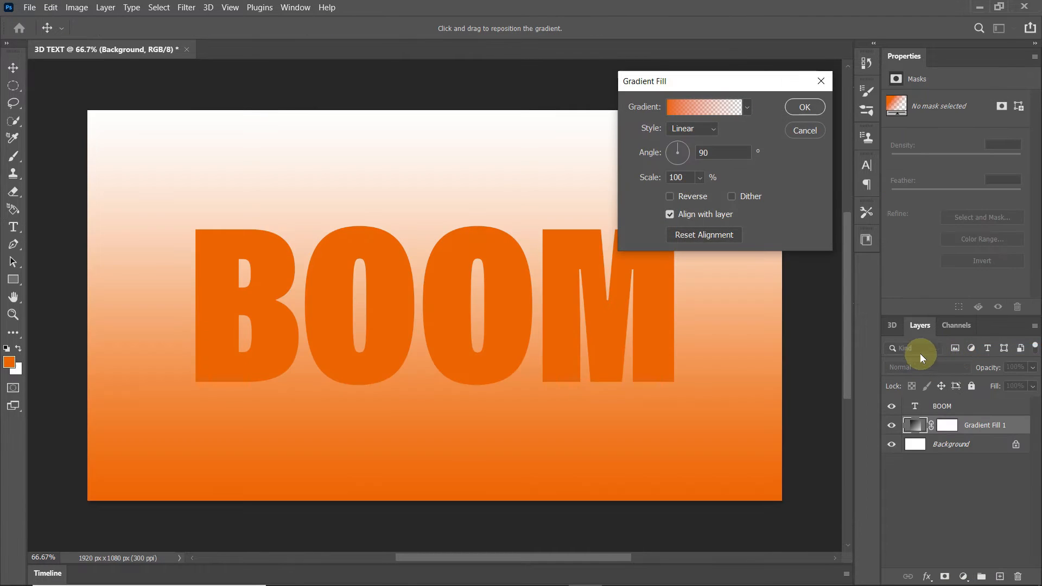
left_click(698, 134)
left_click(698, 152)
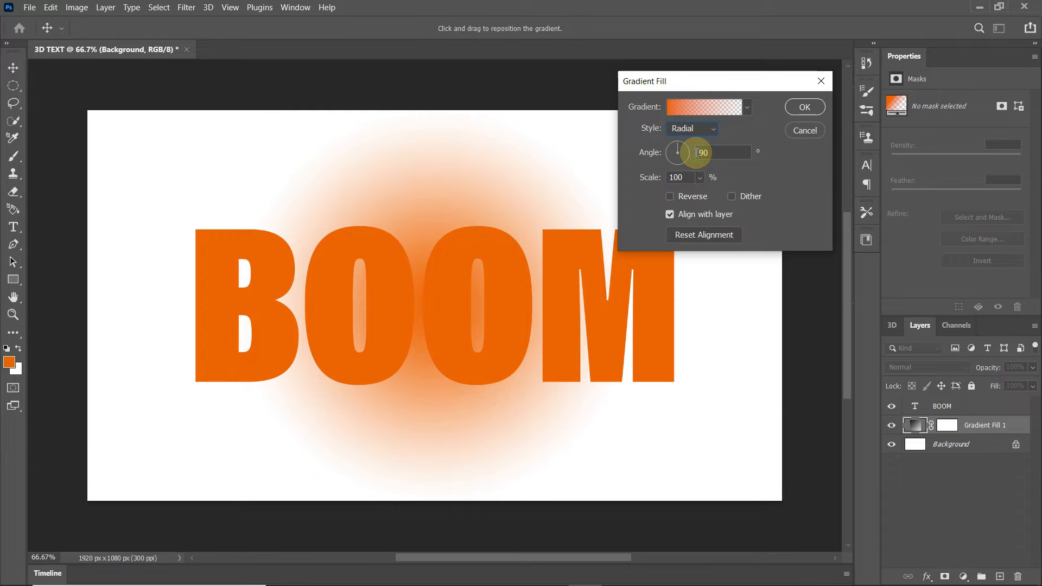
Apply the Gray_11 preset from the Grays group to the gradient fill and accept the fill settings
left_click(705, 112)
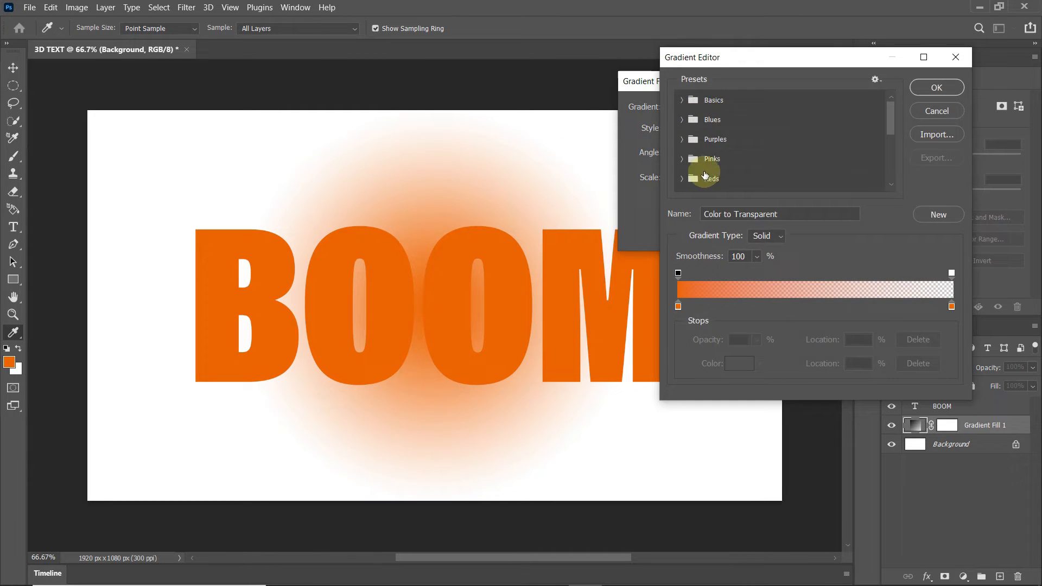
scroll(706, 170, "down", 2)
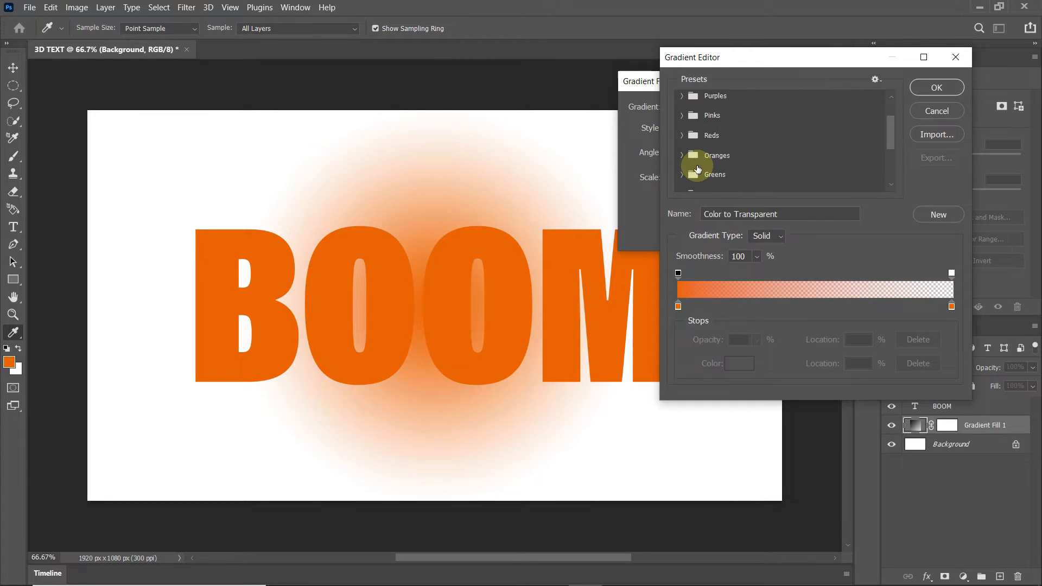
scroll(699, 169, "down", 2)
left_click(682, 161)
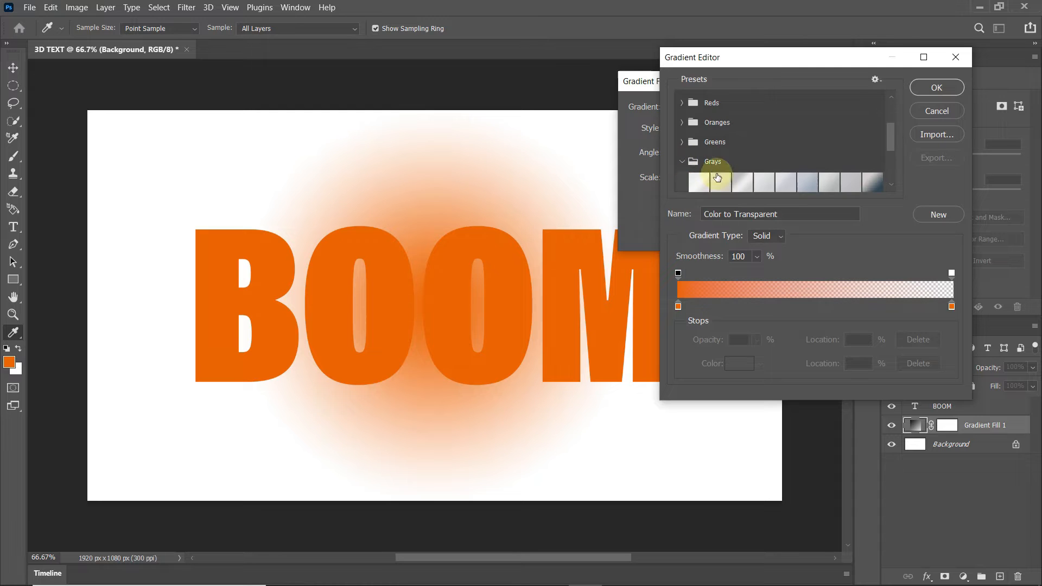
scroll(717, 177, "down", 2)
left_click(705, 162)
left_click(713, 160)
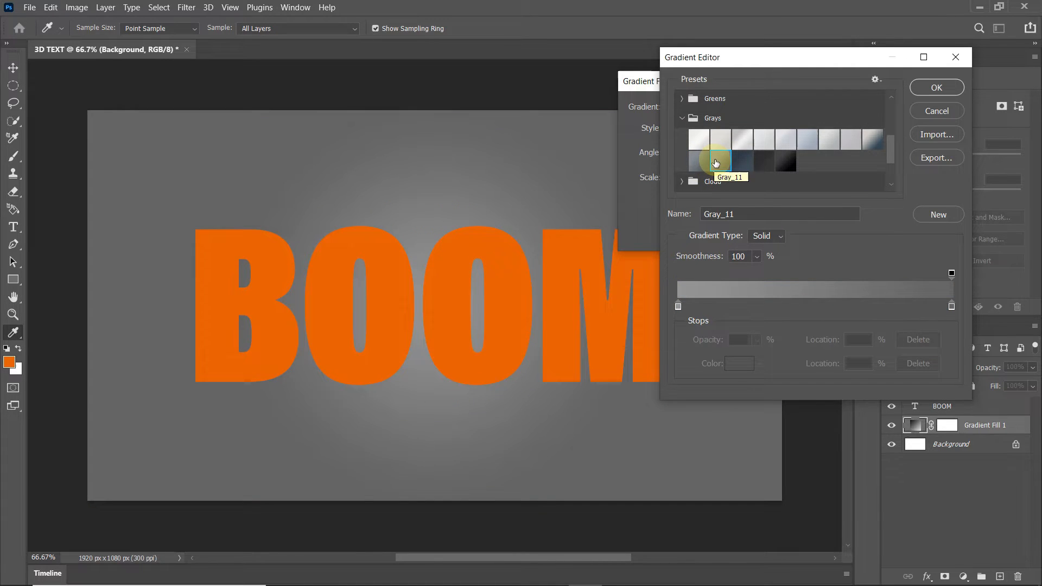
left_click(937, 88)
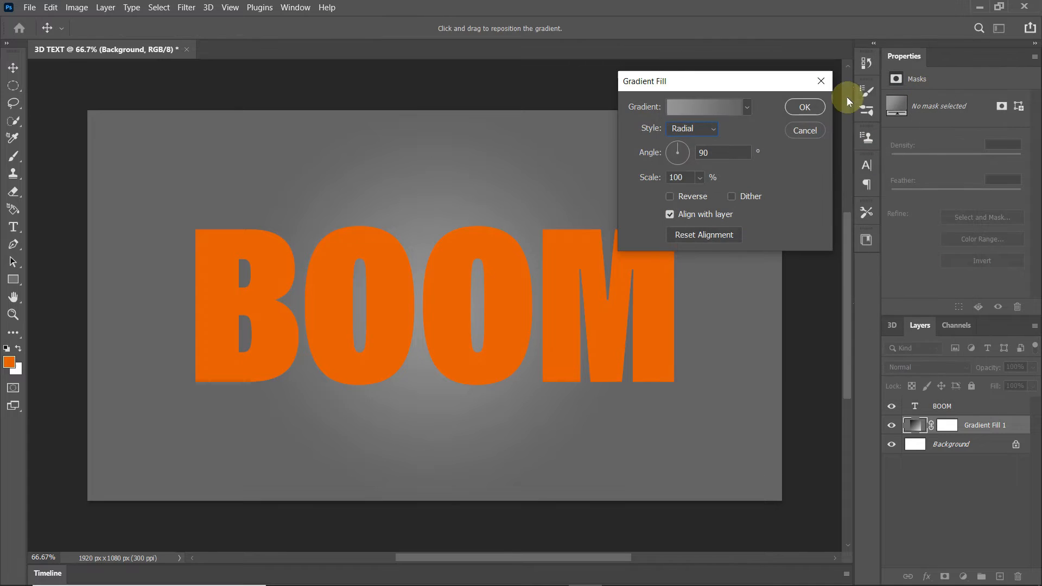
left_click(817, 106)
Convert the BOOM text layer into a 3D extrusion and give it the Inflate shape preset
left_click(938, 409)
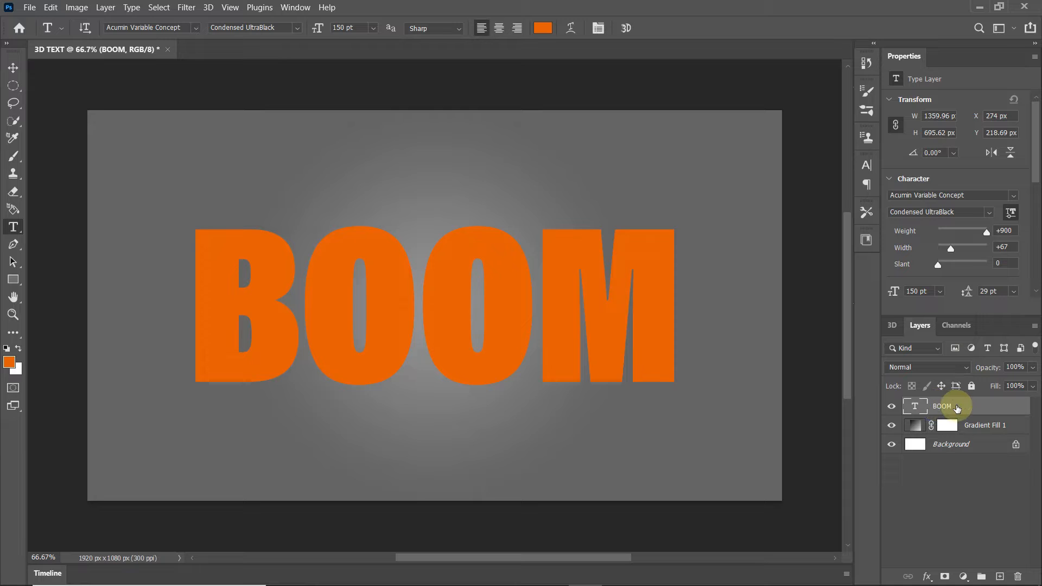
left_click(625, 26)
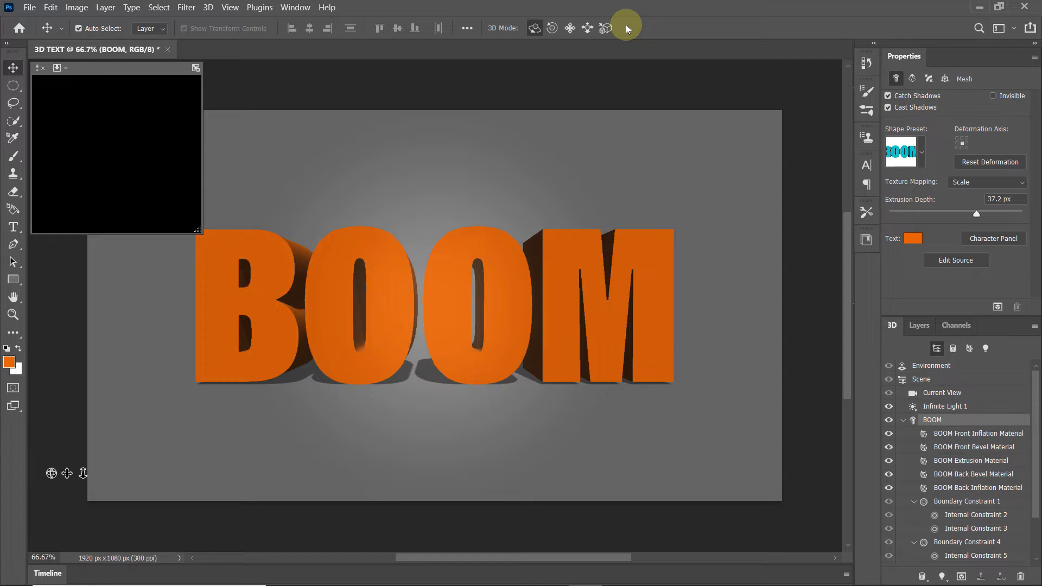
left_click(923, 150)
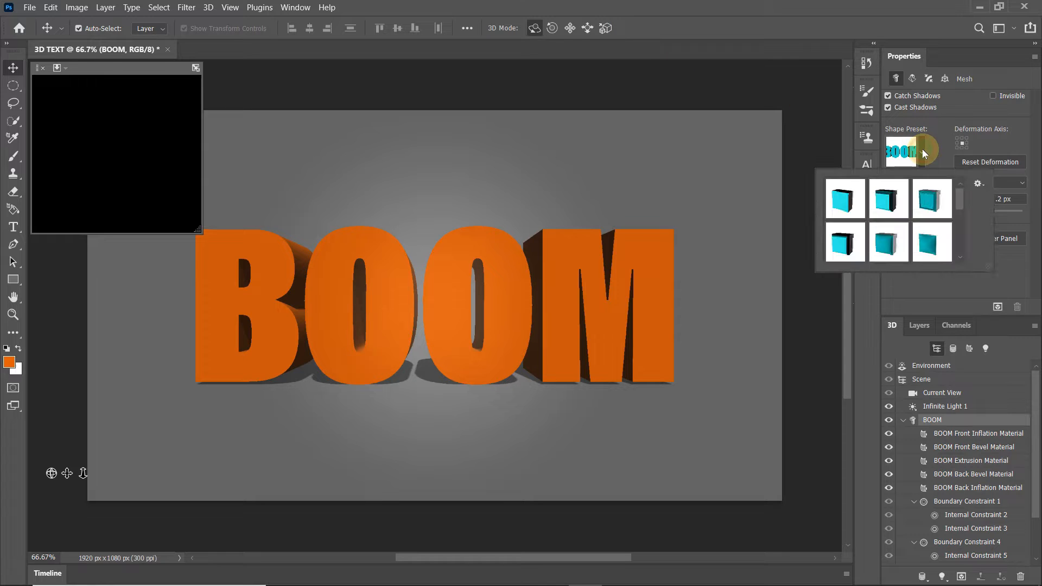
left_click(844, 195)
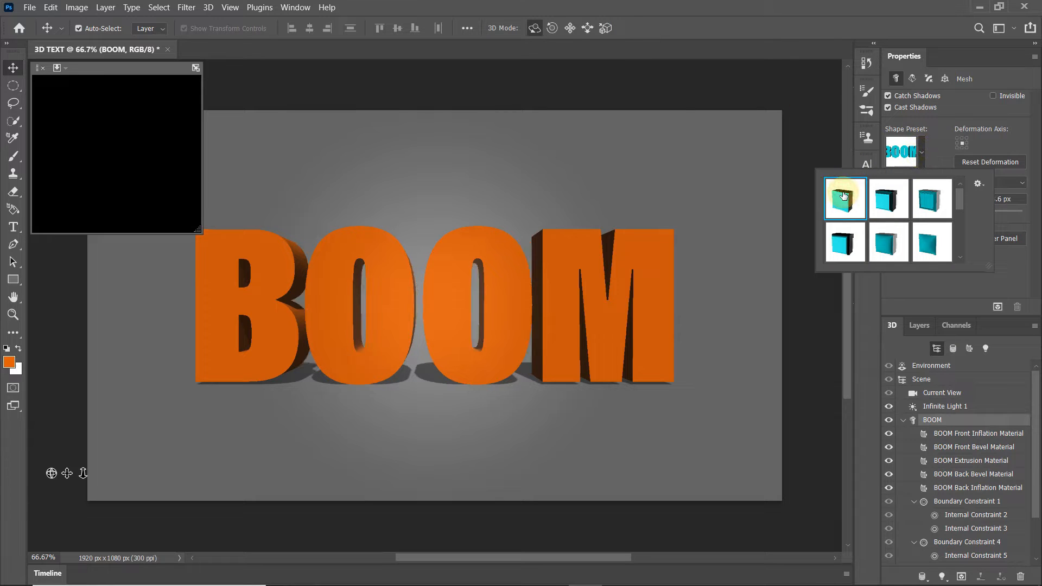
left_click(877, 203)
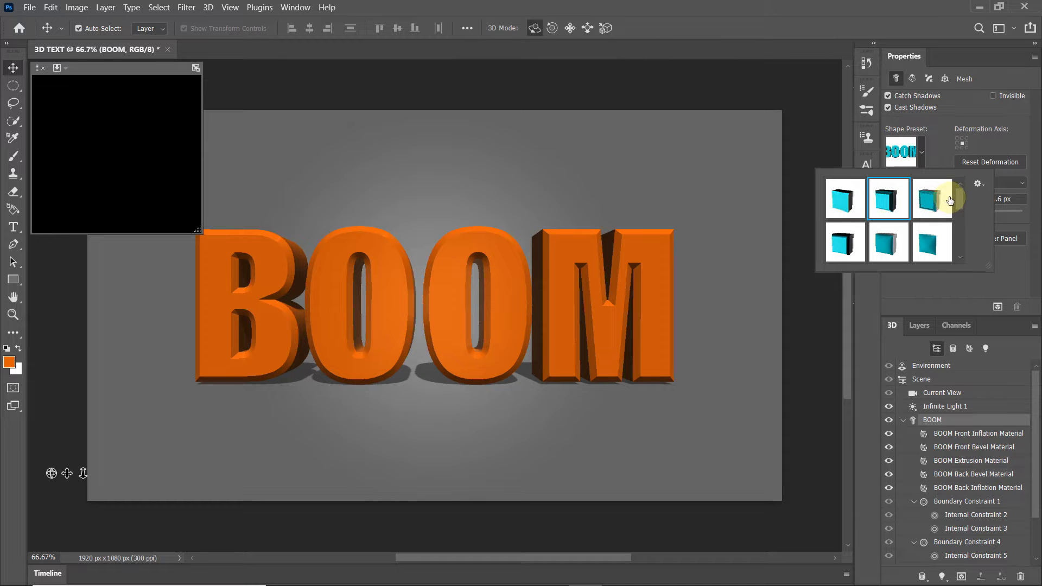
left_click(942, 203)
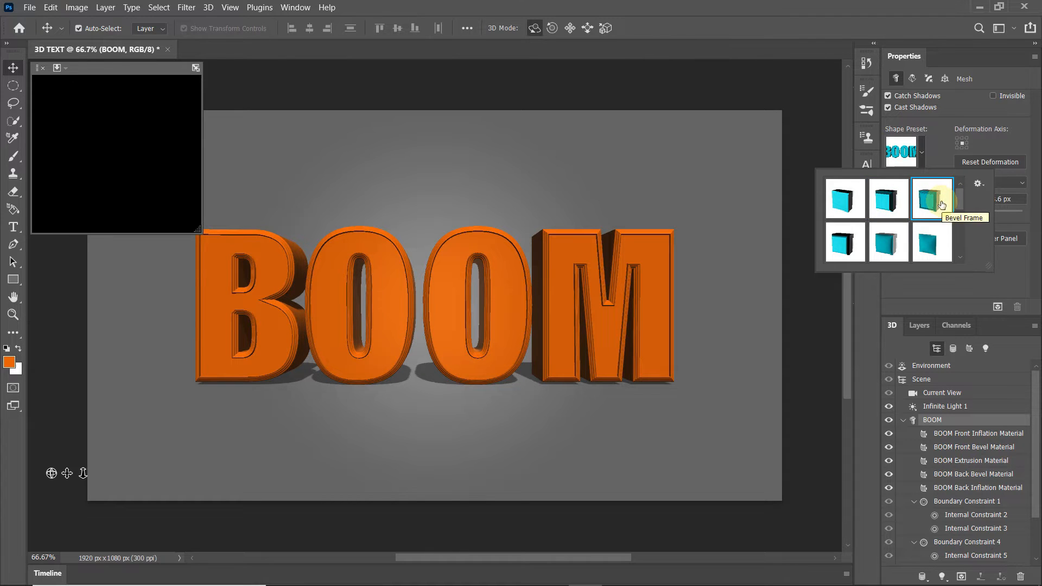
left_click(854, 242)
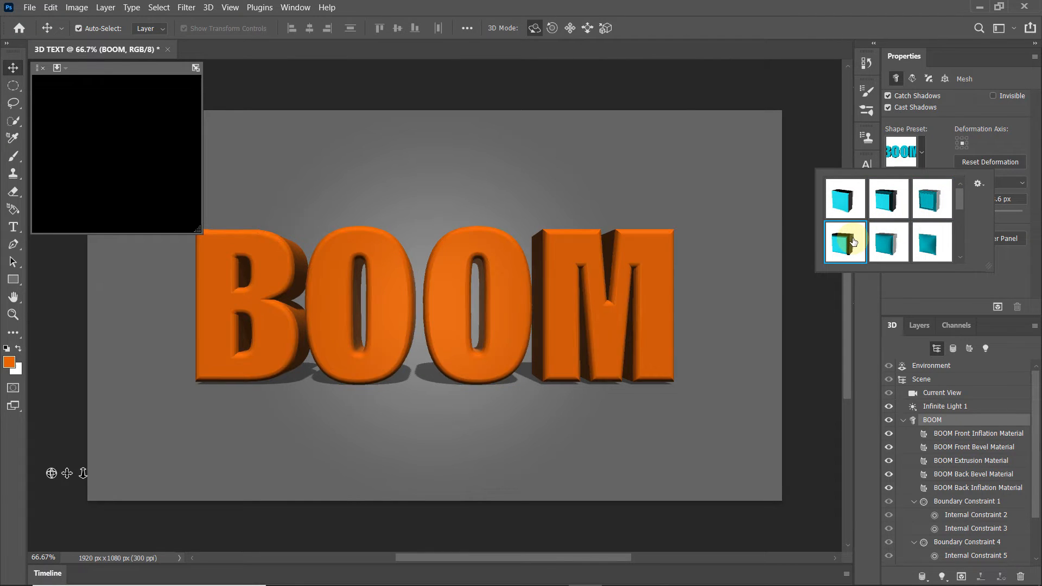
left_click(885, 242)
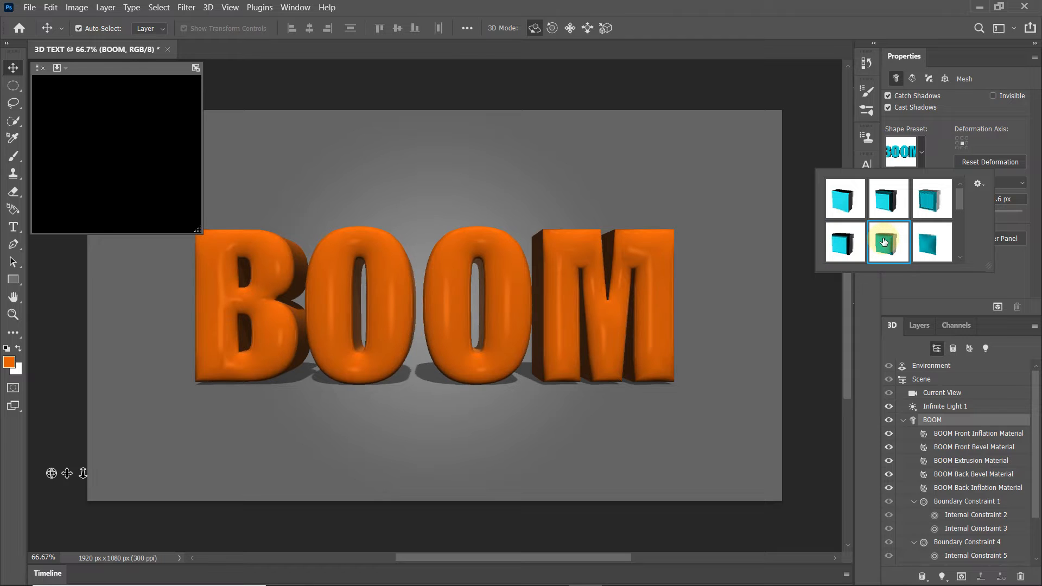
left_click(932, 244)
scroll(917, 234, "down", 2)
left_click(896, 224)
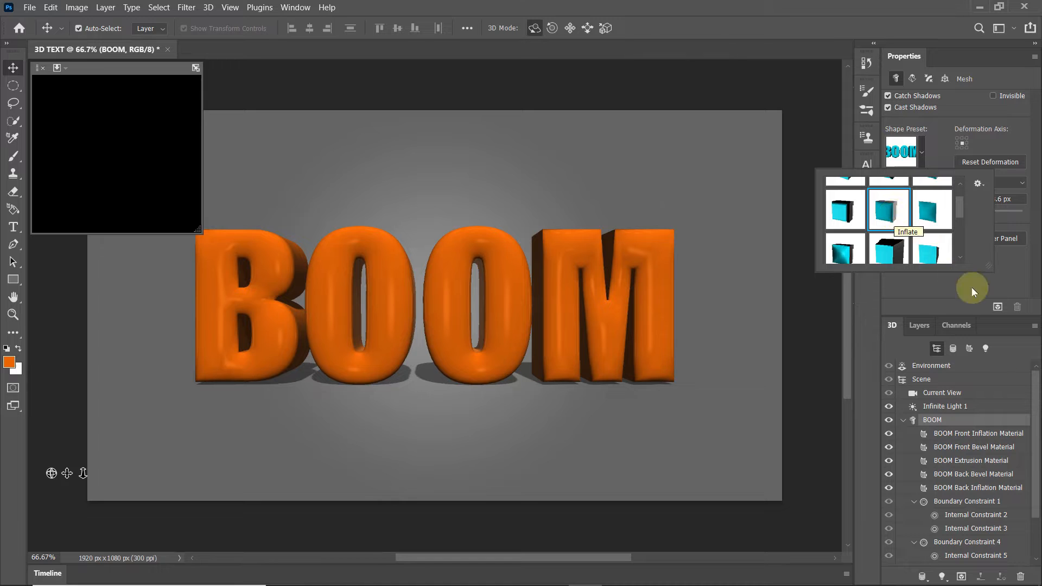
left_click(1017, 261)
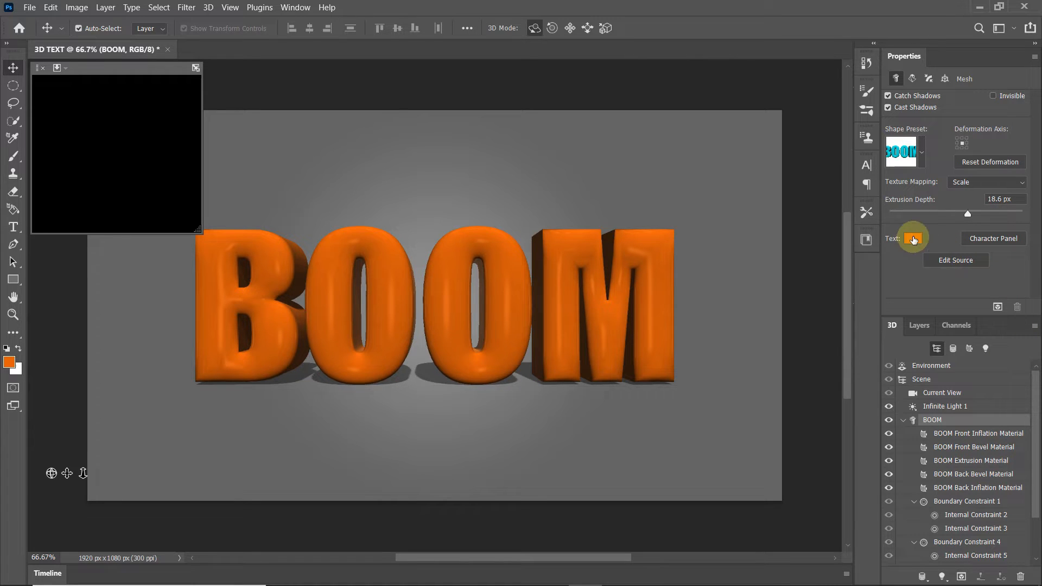
Apply a glossy blue material preset to the BOOM Front Inflation Material
left_click(963, 437)
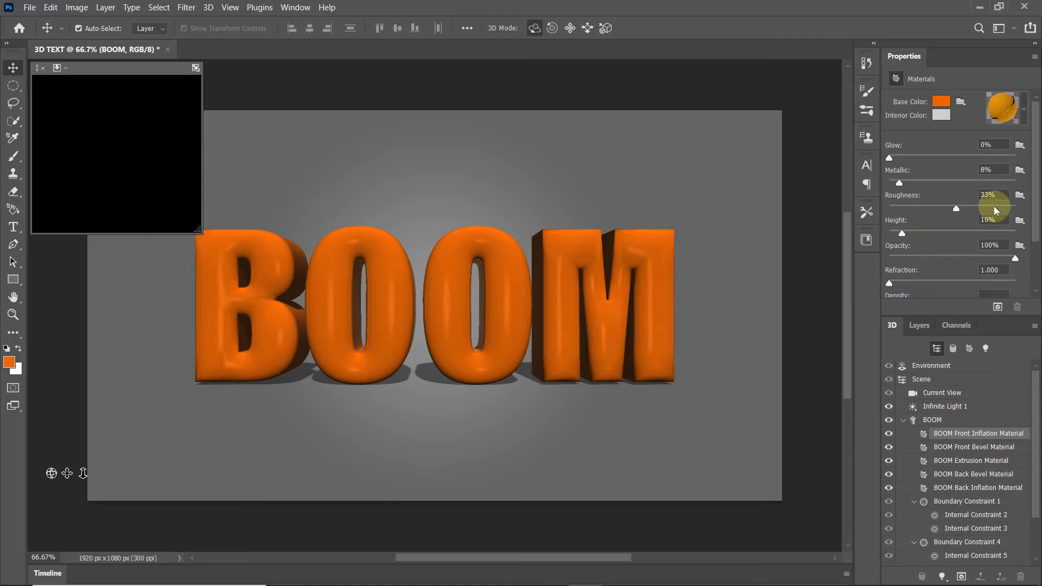
left_click(1021, 114)
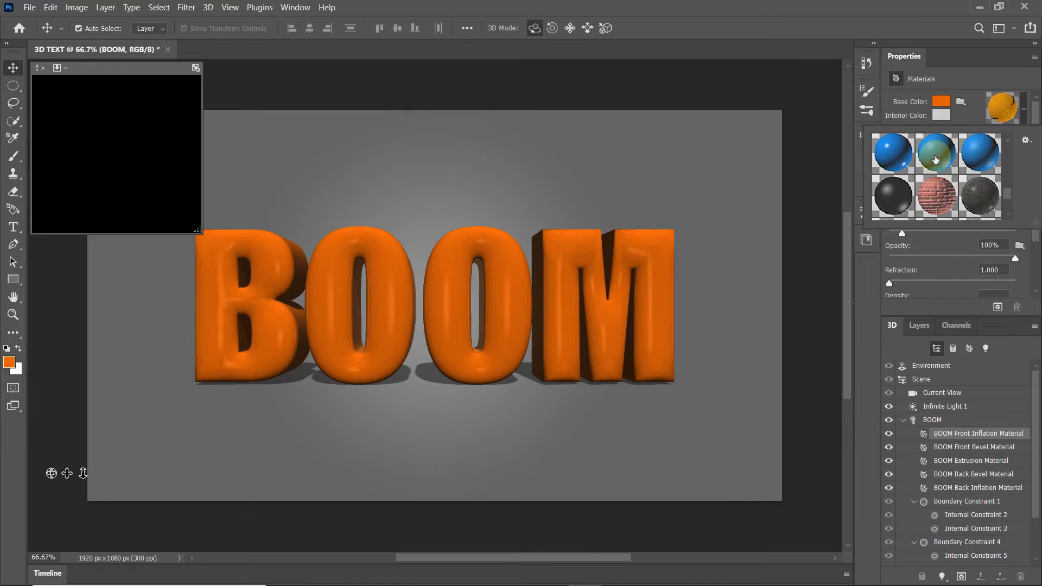
left_click(934, 157)
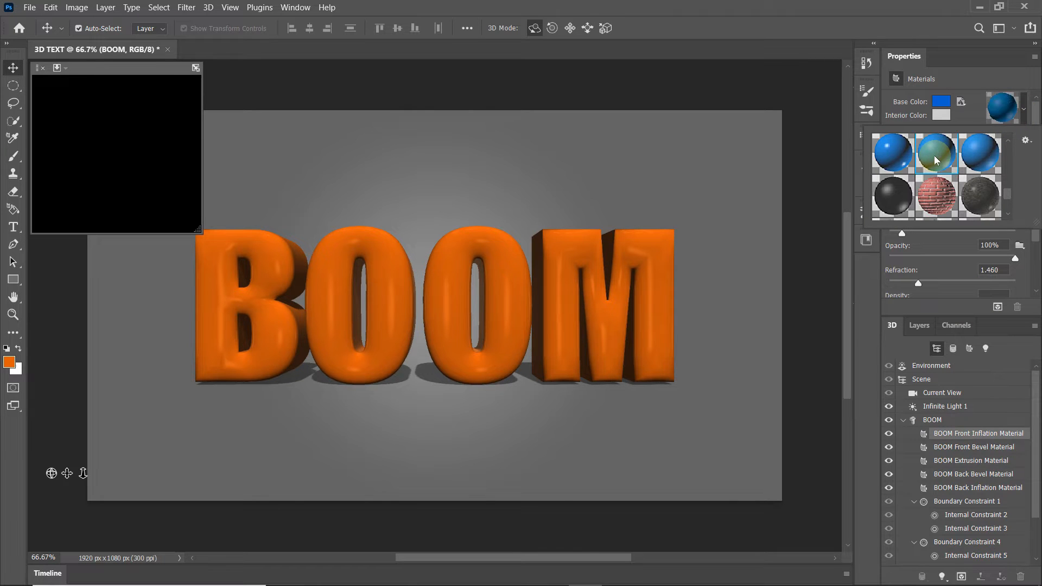
left_click(906, 154)
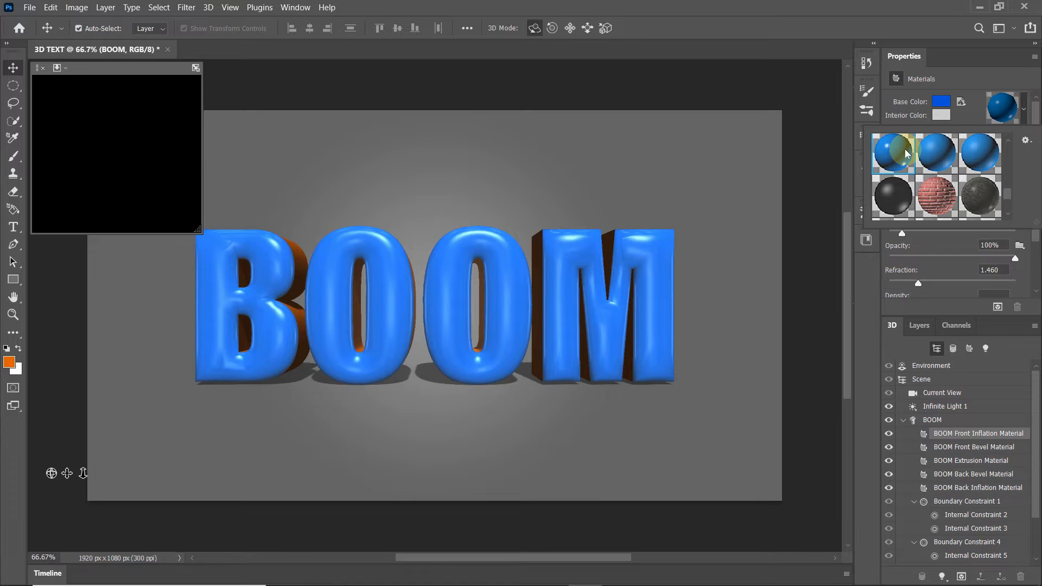
Change the front inflation material's base color to a crimson red
left_click(942, 101)
left_click(942, 102)
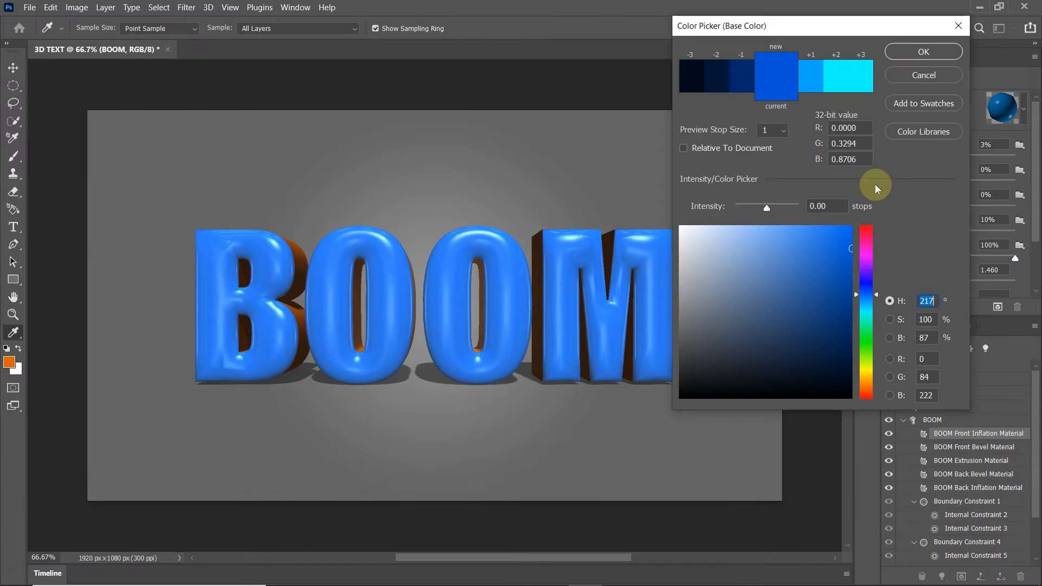
left_click_drag(869, 389, 886, 215)
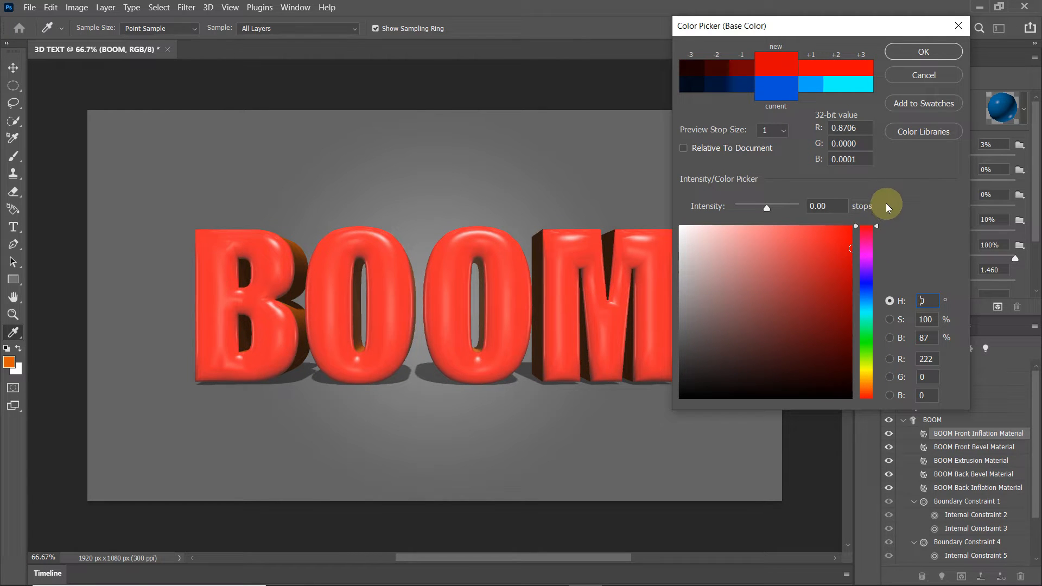
mouse_move(869, 249)
left_mouse_down()
mouse_move(870, 234)
mouse_move(838, 259)
mouse_move(866, 278)
left_mouse_up()
left_click(922, 53)
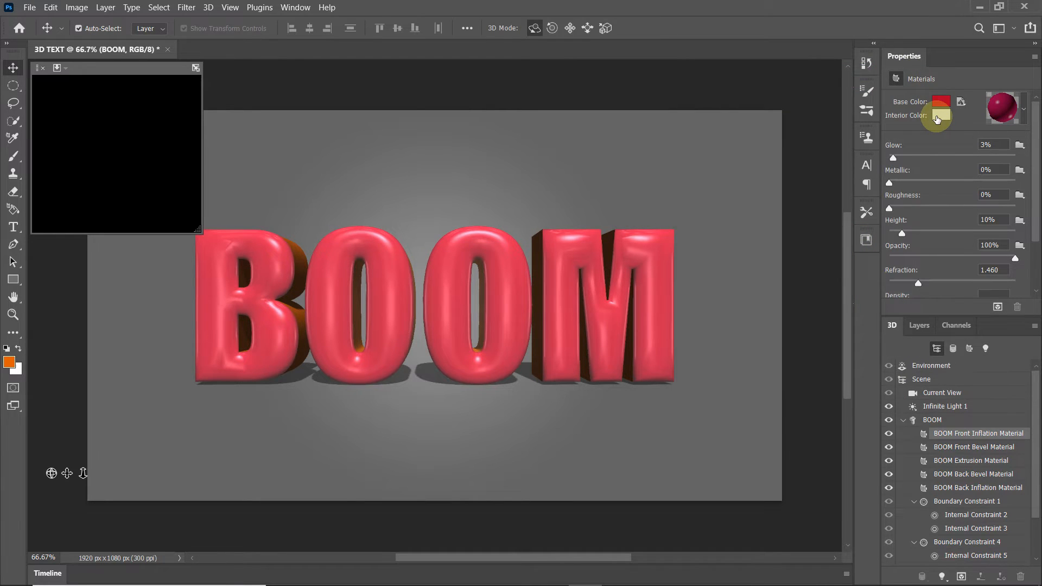
Set the front inflation material's interior color to a very pale pink, RGB 255, 239, 253
left_click(937, 119)
left_click(848, 223)
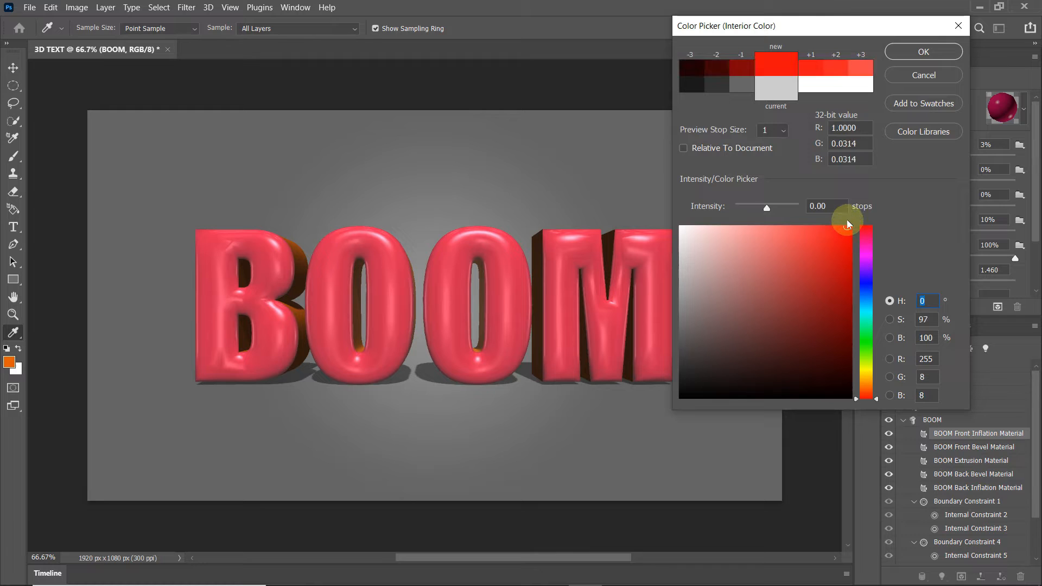
left_click_drag(866, 233, 866, 250)
left_click_drag(786, 245, 691, 217)
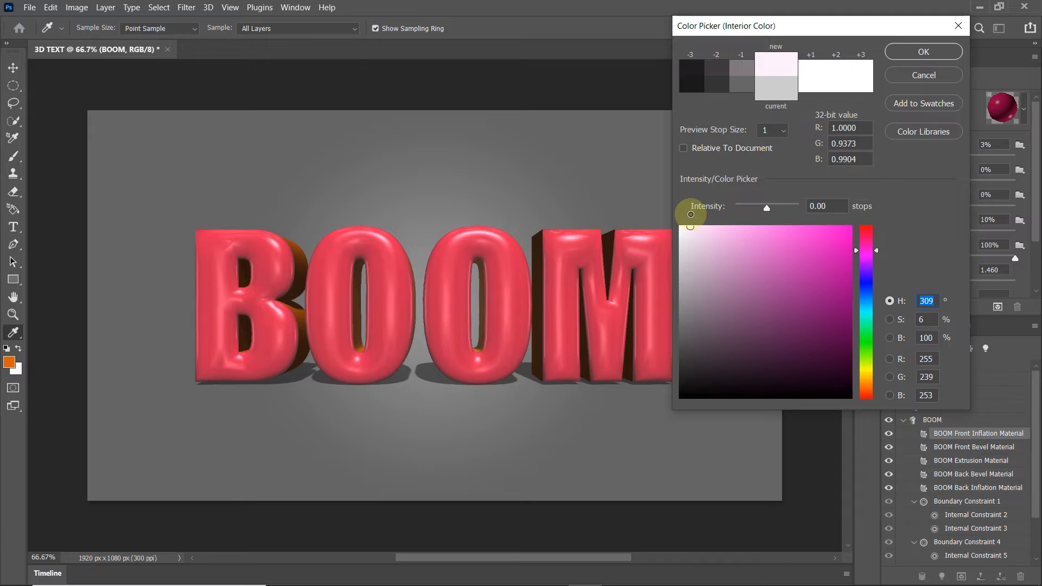
left_click(928, 54)
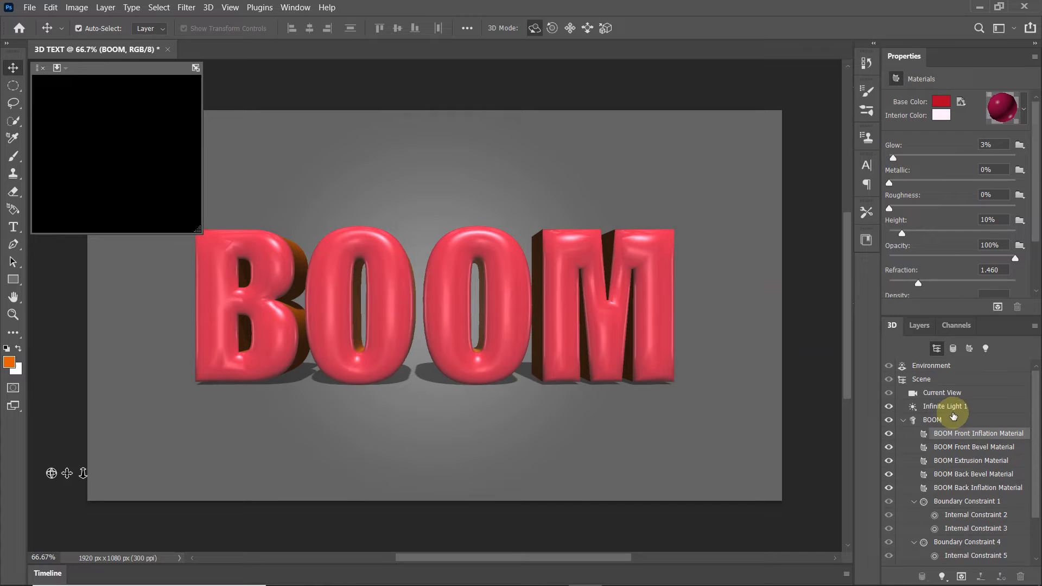
Set the intensity of Infinite Light 1 to 102%
left_click(947, 406)
left_click_drag(910, 140, 911, 142)
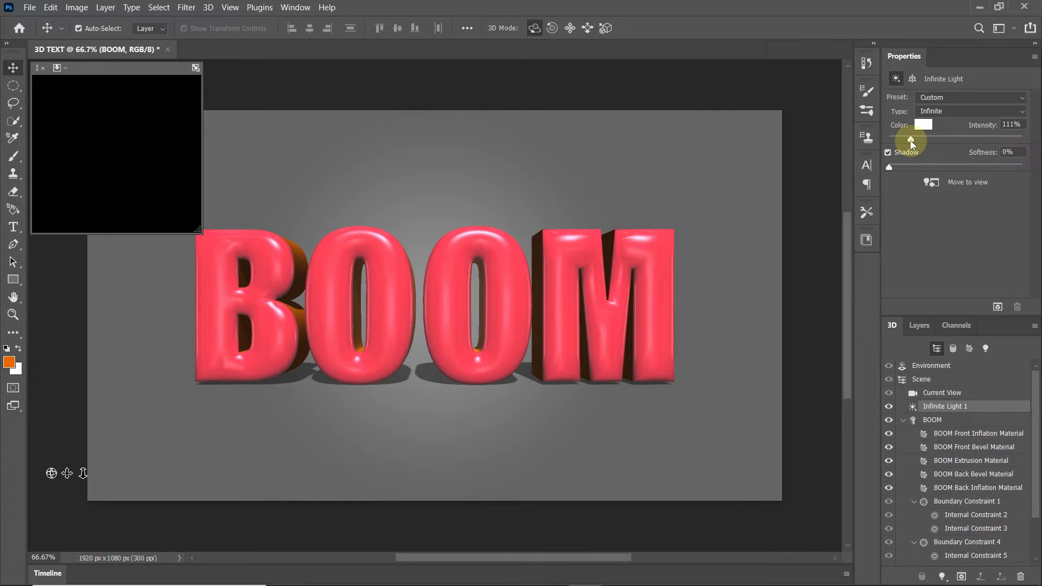
left_click(909, 140)
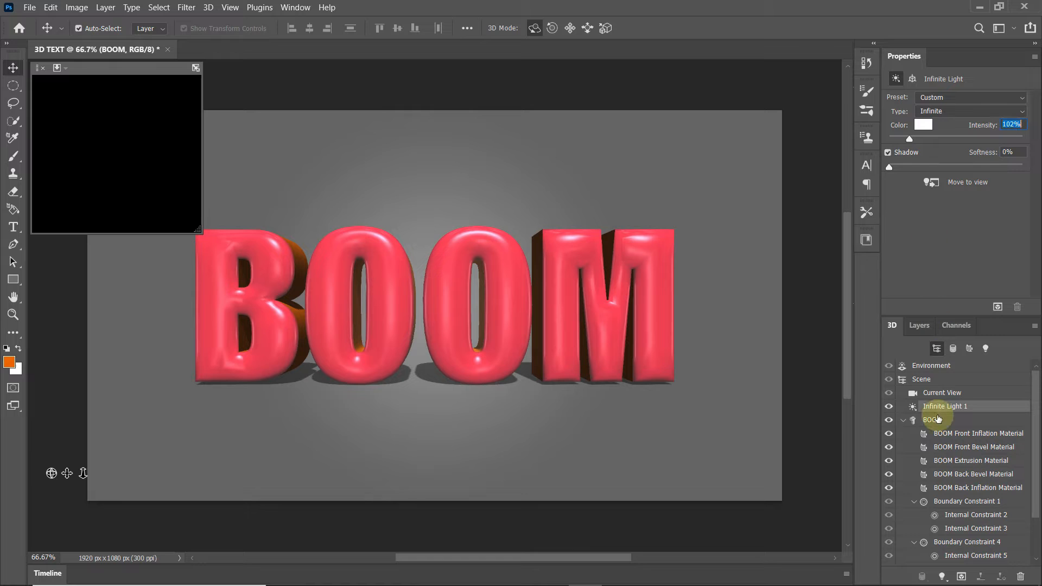
Try the white, brown and red textured and translucent material presets on the BOOM Extrusion Material
left_click(943, 435)
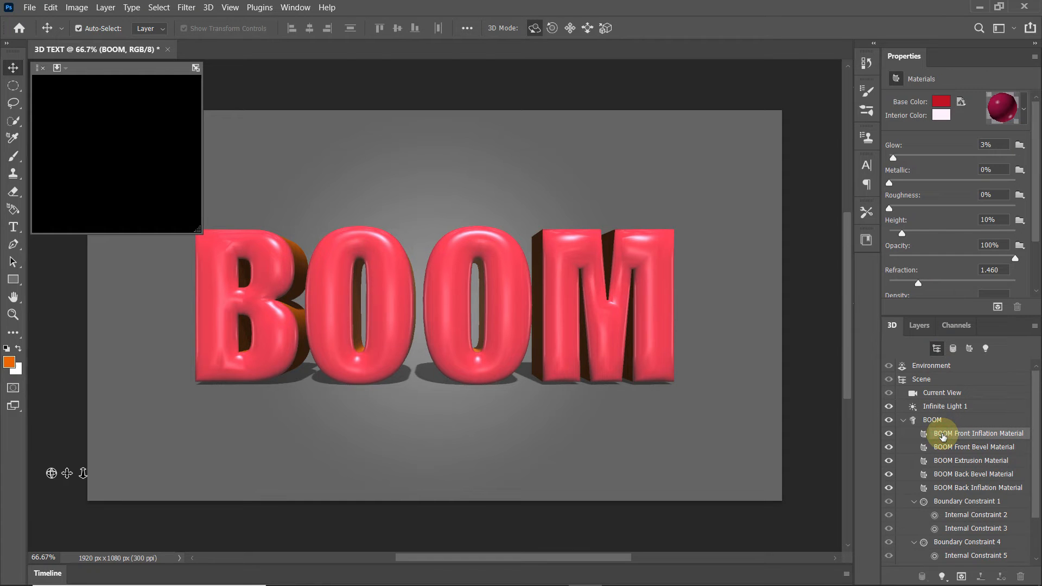
left_click(948, 448)
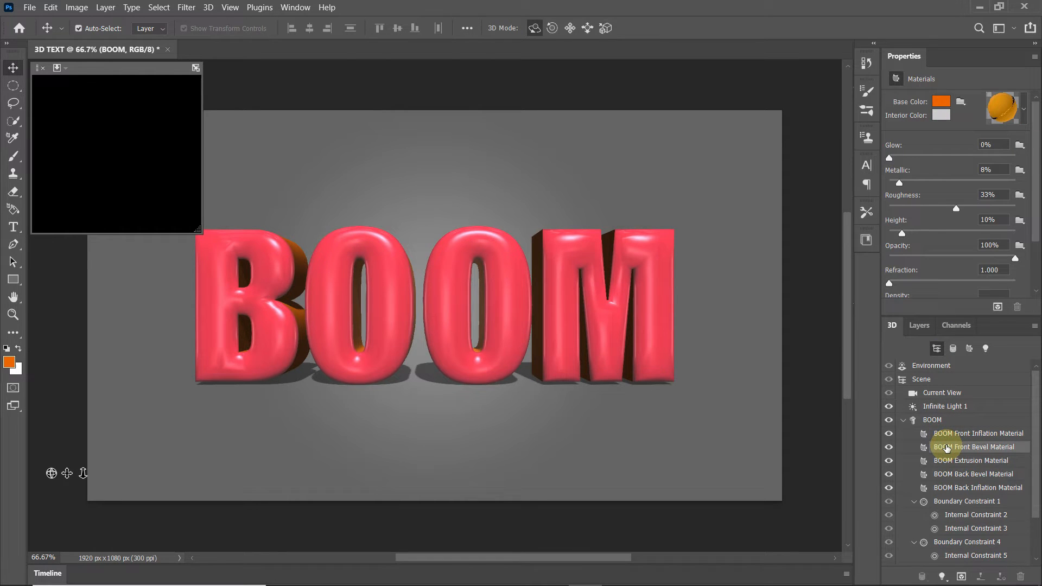
left_click(947, 460)
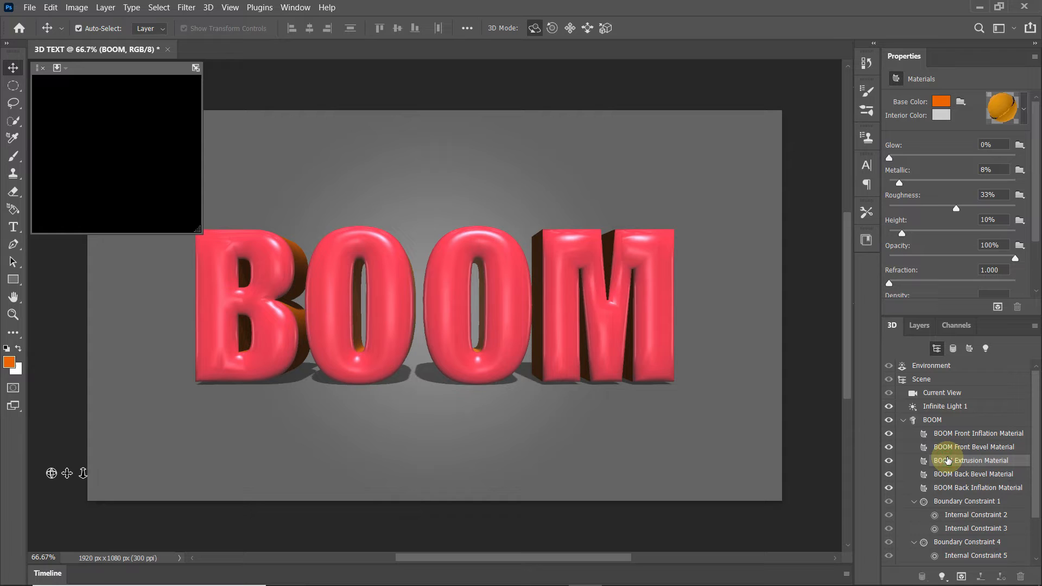
left_click(1013, 115)
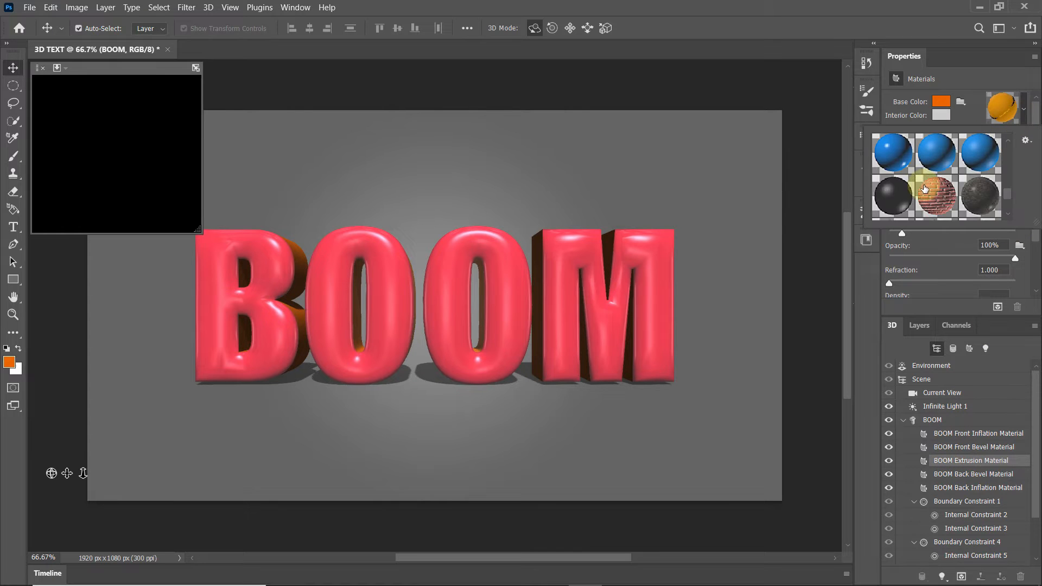
scroll(901, 197, "up", 5)
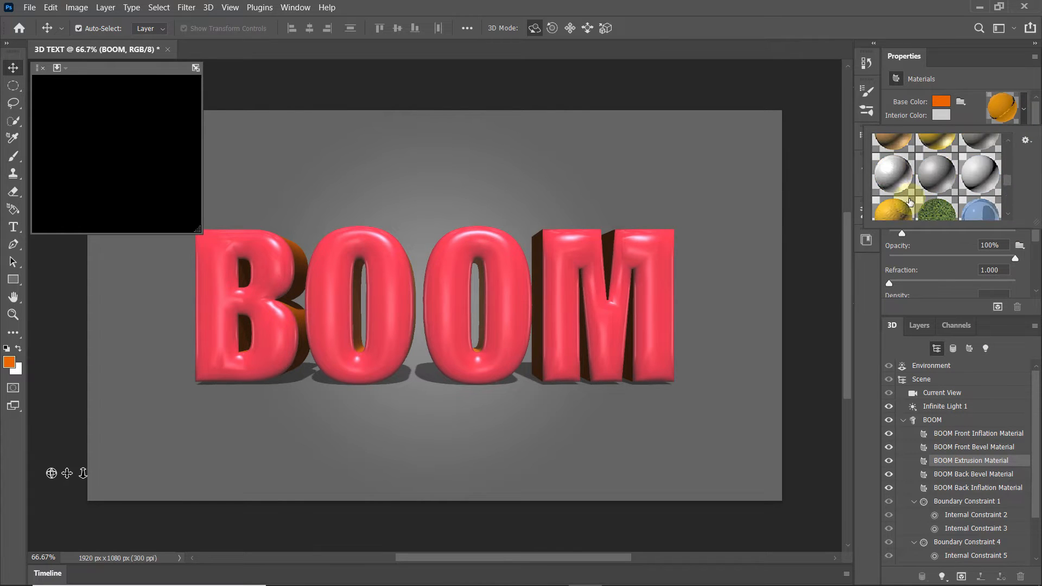
scroll(910, 202, "up", 3)
left_click(899, 158)
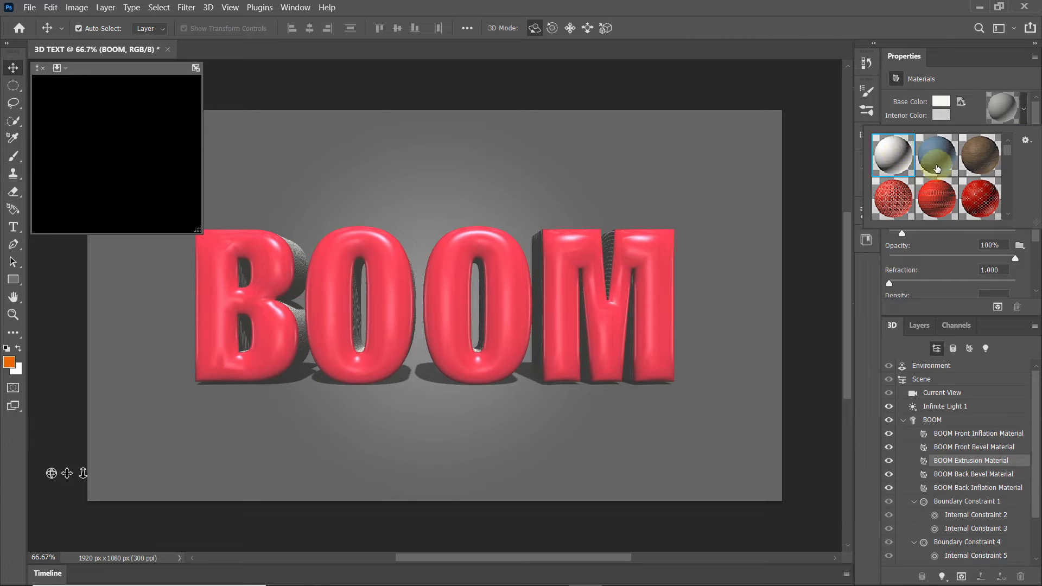
left_click(975, 160)
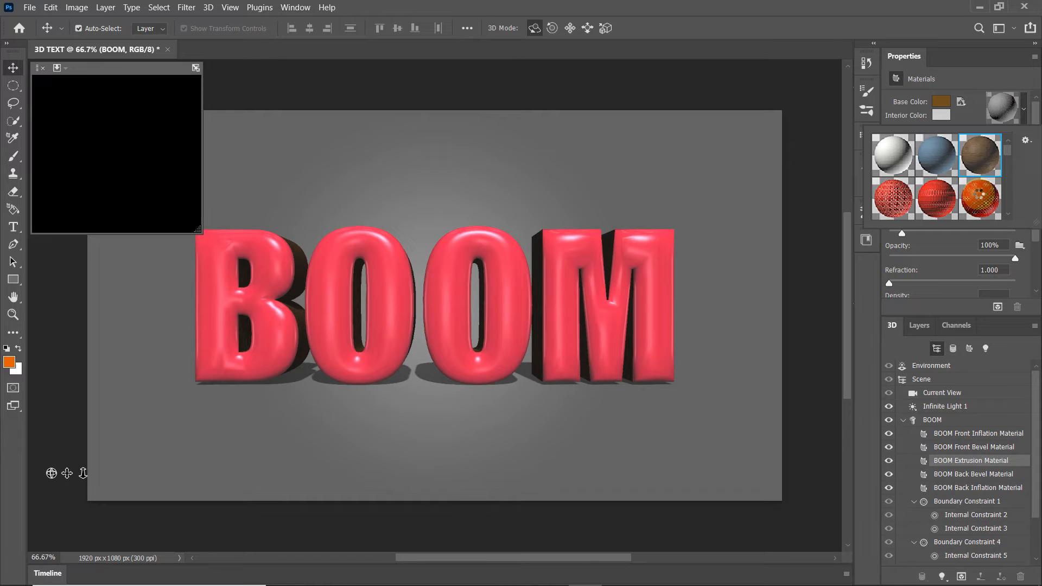
left_click(949, 199)
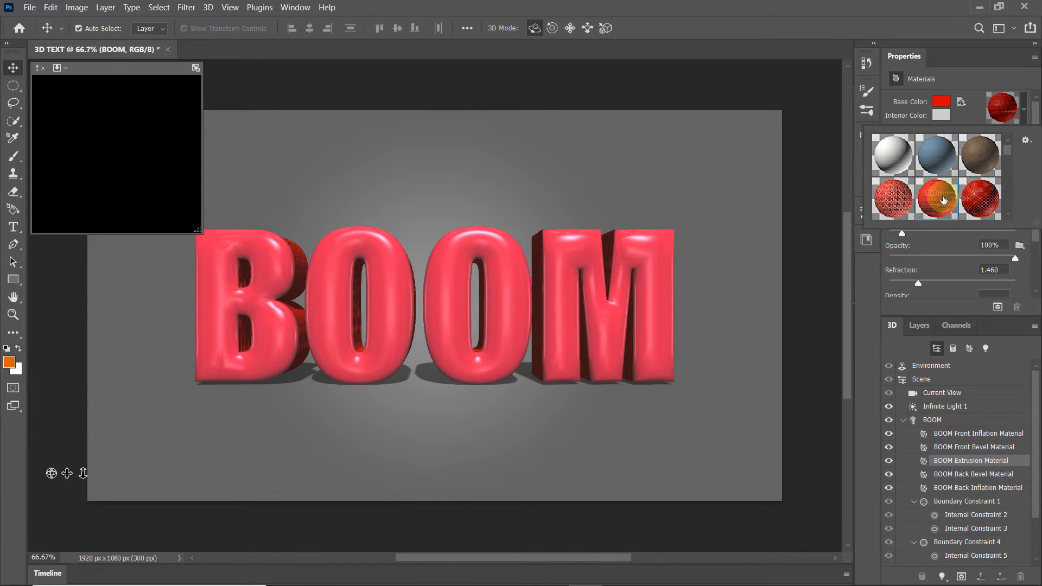
left_click(900, 197)
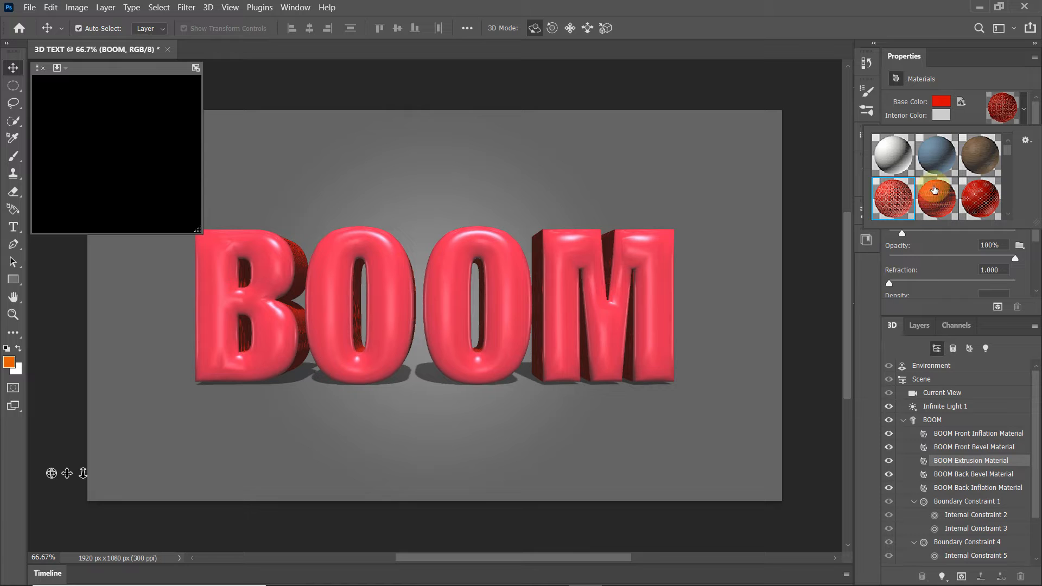
scroll(936, 185, "down", 2)
left_click(936, 186)
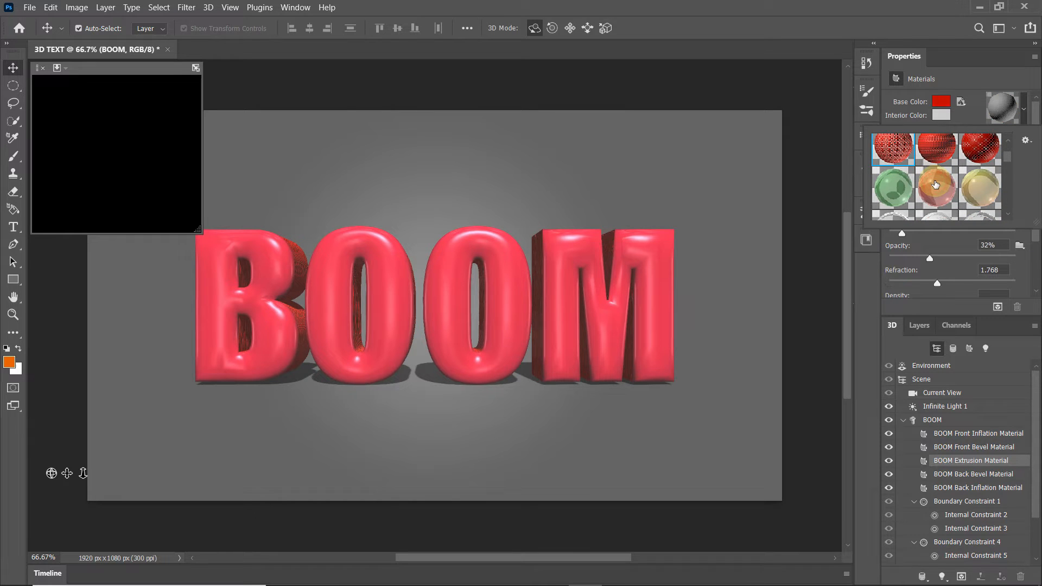
Try the metallic gold, yellow-orange and glossy blue material presets on the BOOM Extrusion Material
scroll(937, 185, "down", 3)
left_click(936, 181)
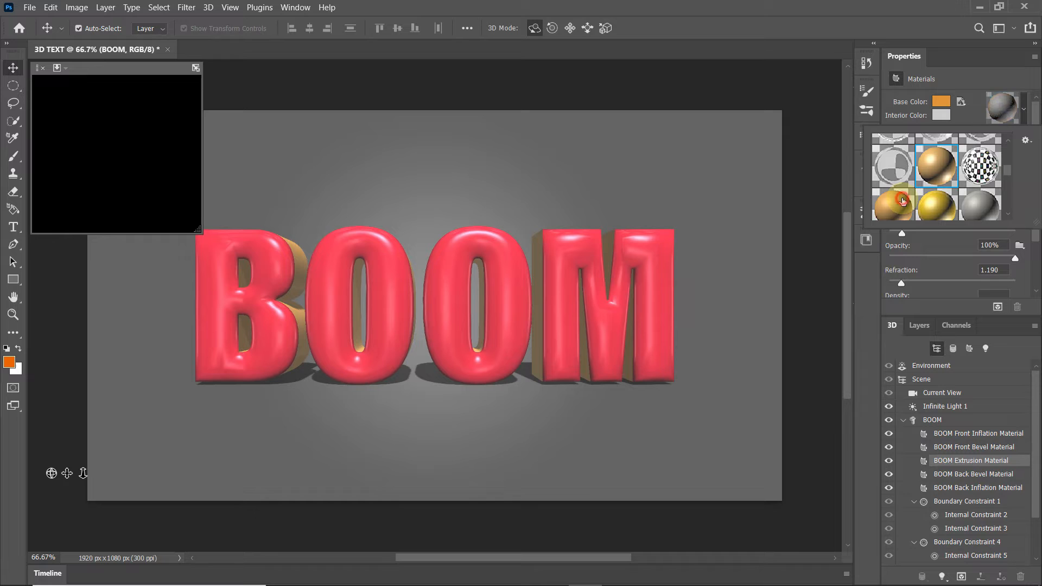
left_click(903, 201)
scroll(900, 187, "down", 5)
left_click(900, 183)
scroll(930, 180, "down", 3)
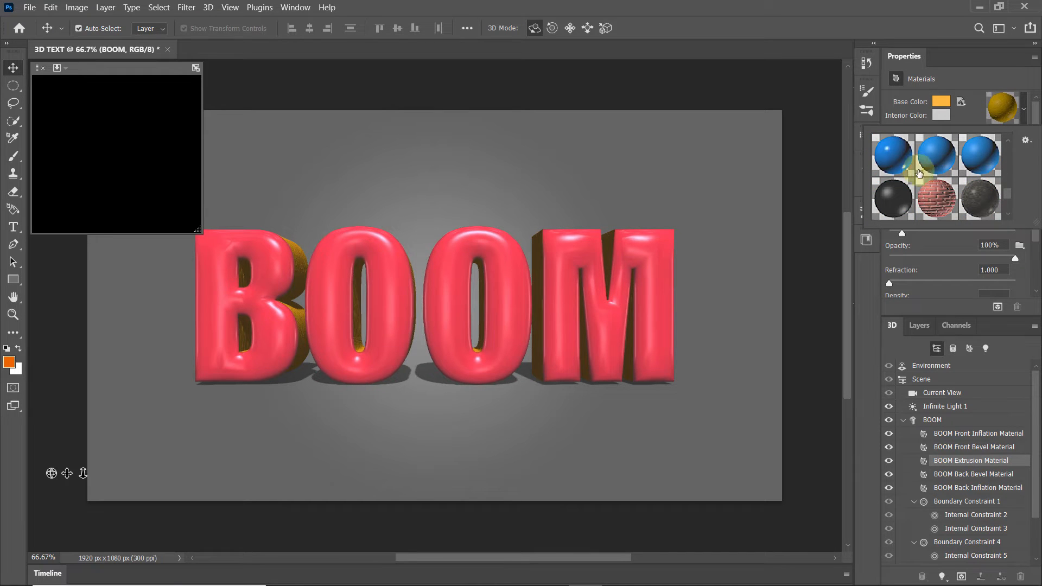
left_click(935, 162)
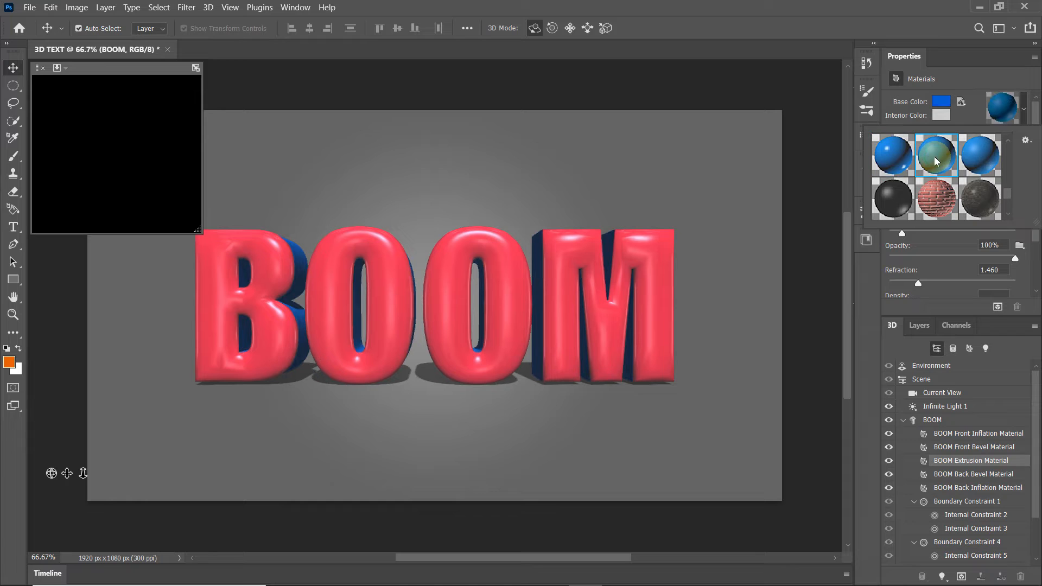
left_click(977, 160)
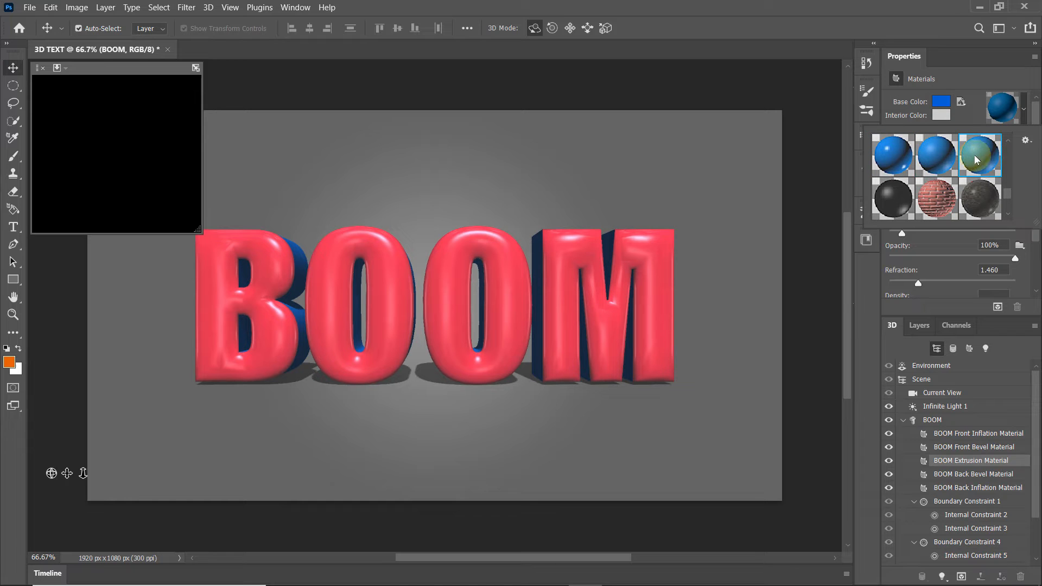
Apply the glossy black material preset to the BOOM Extrusion Material
scroll(961, 166, "down", 2)
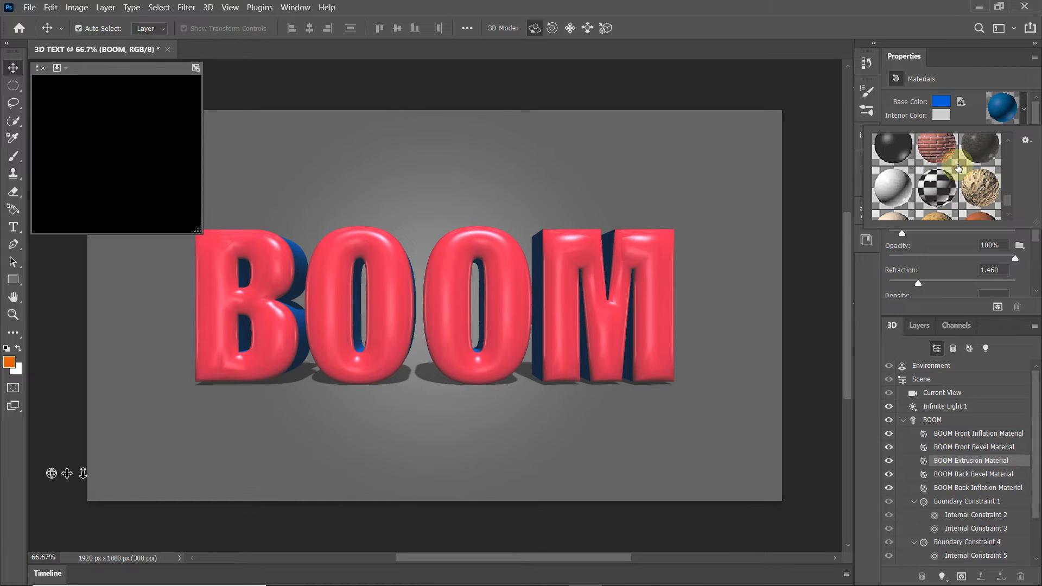
left_click(906, 168)
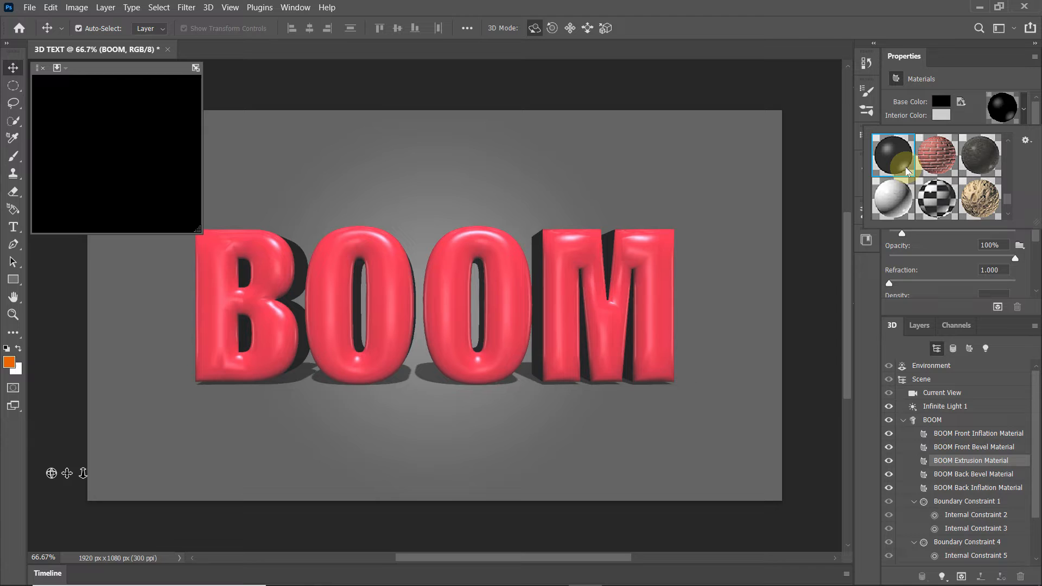
scroll(955, 179, "down", 2)
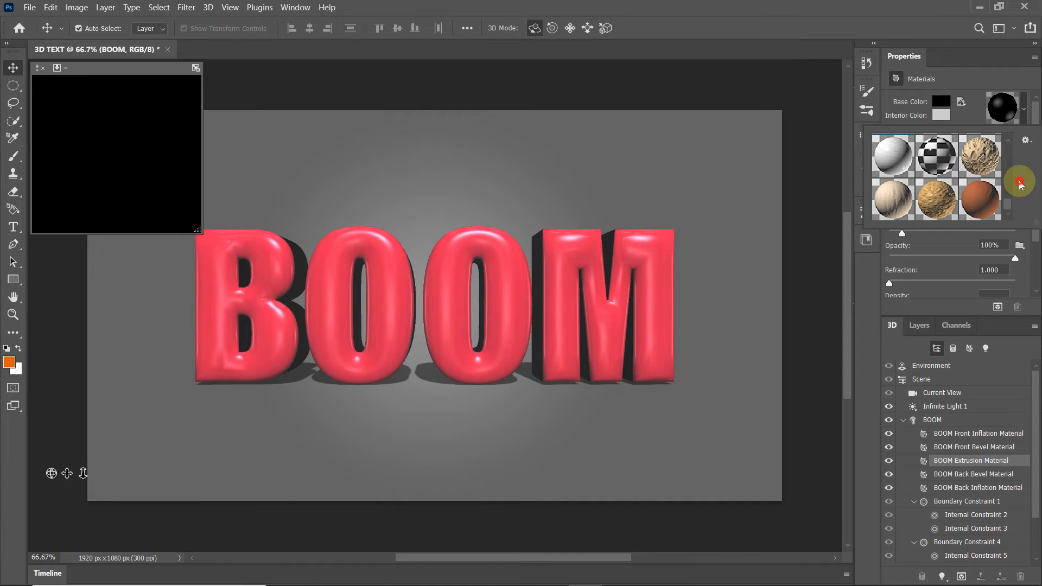
left_click(1024, 110)
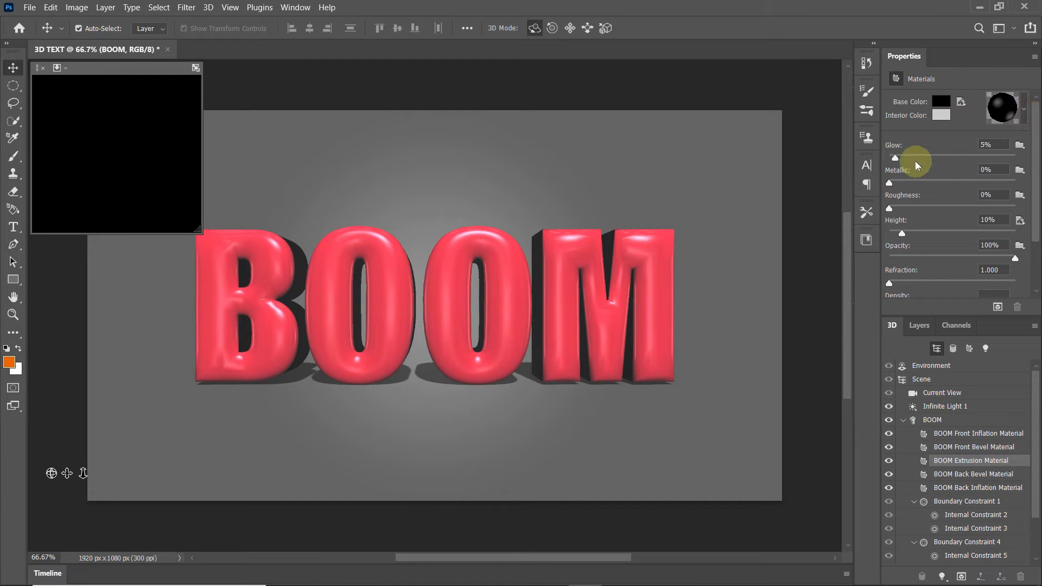
Set the extrusion material's glow to 0% and its height to 0%
left_click_drag(895, 161, 883, 183)
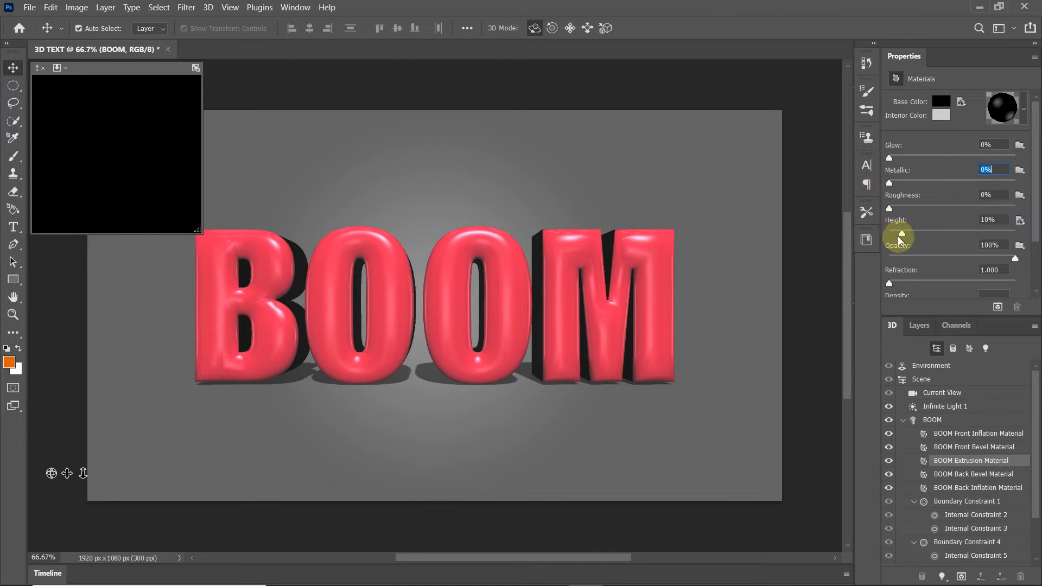
left_click_drag(903, 232, 840, 240)
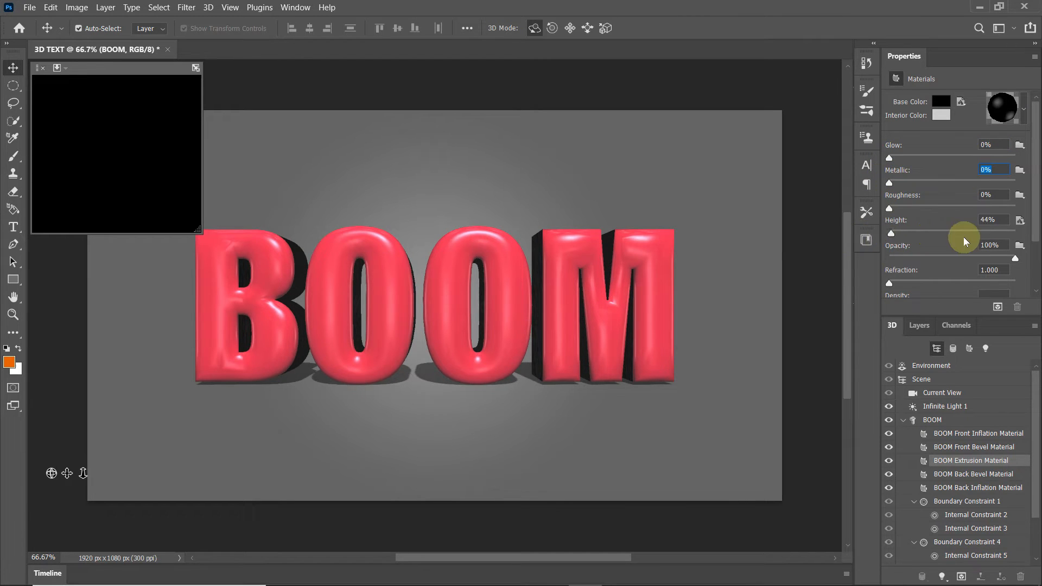
scroll(914, 265, "down", 2)
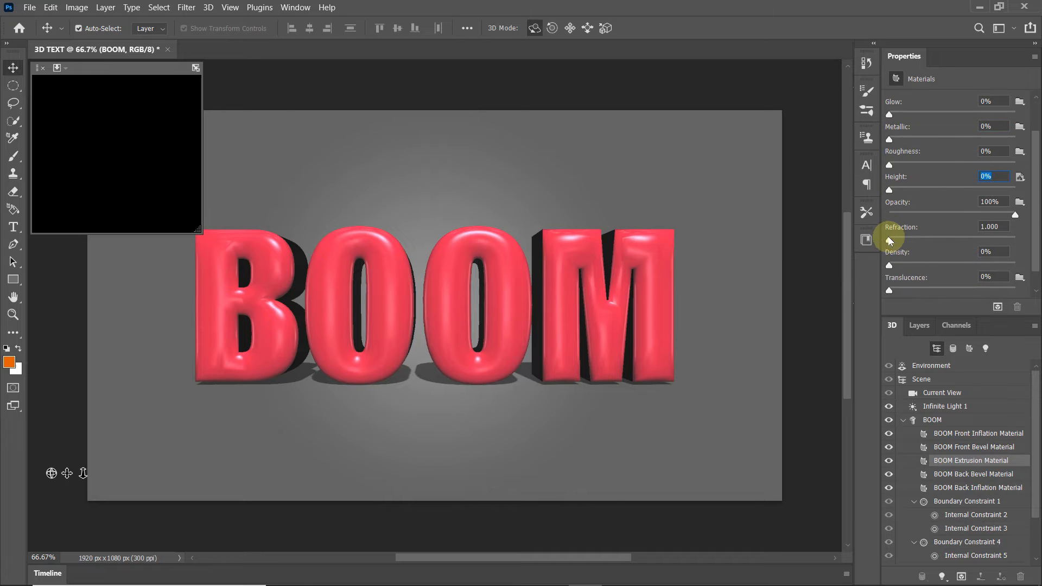
scroll(897, 251, "down", 1)
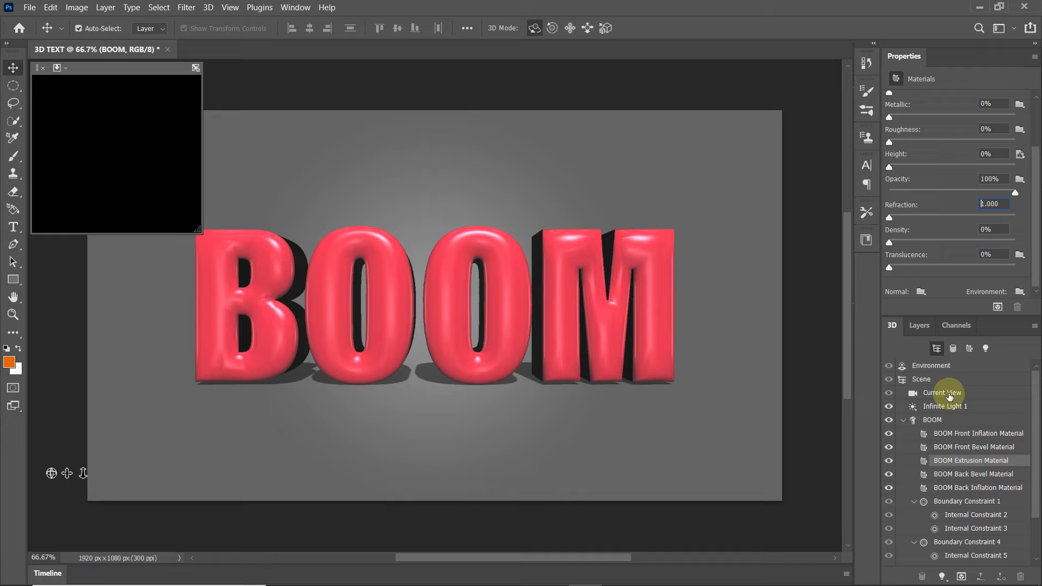
Set the shadow softness of Infinite Light 1 to 8%
left_click(939, 381)
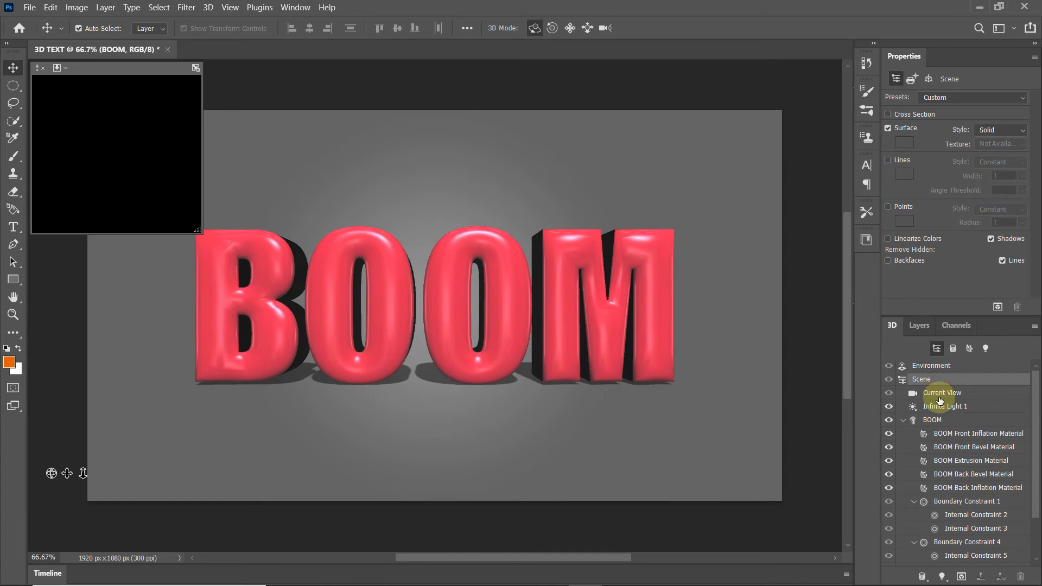
left_click(939, 394)
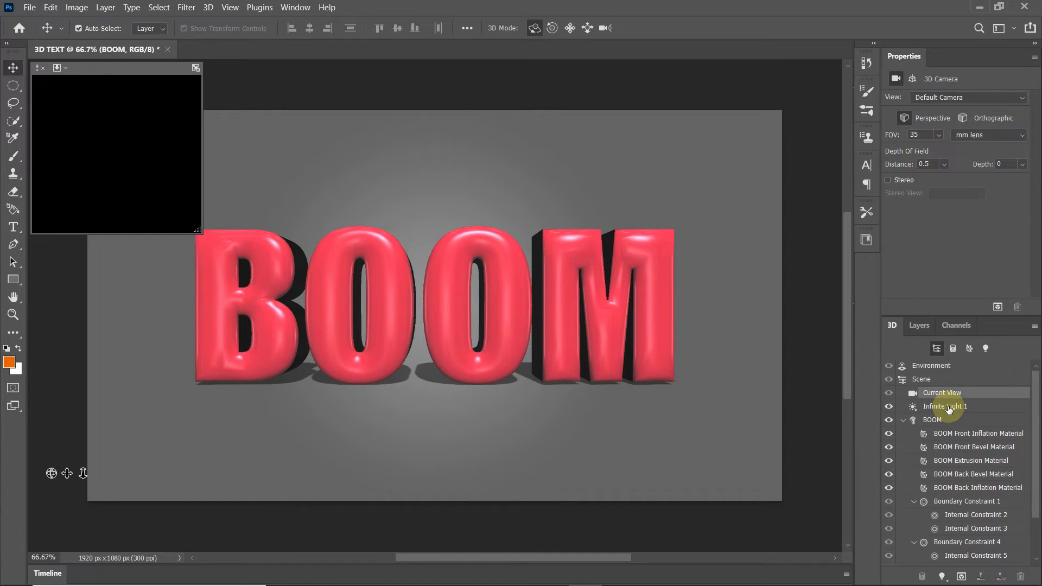
left_click(950, 408)
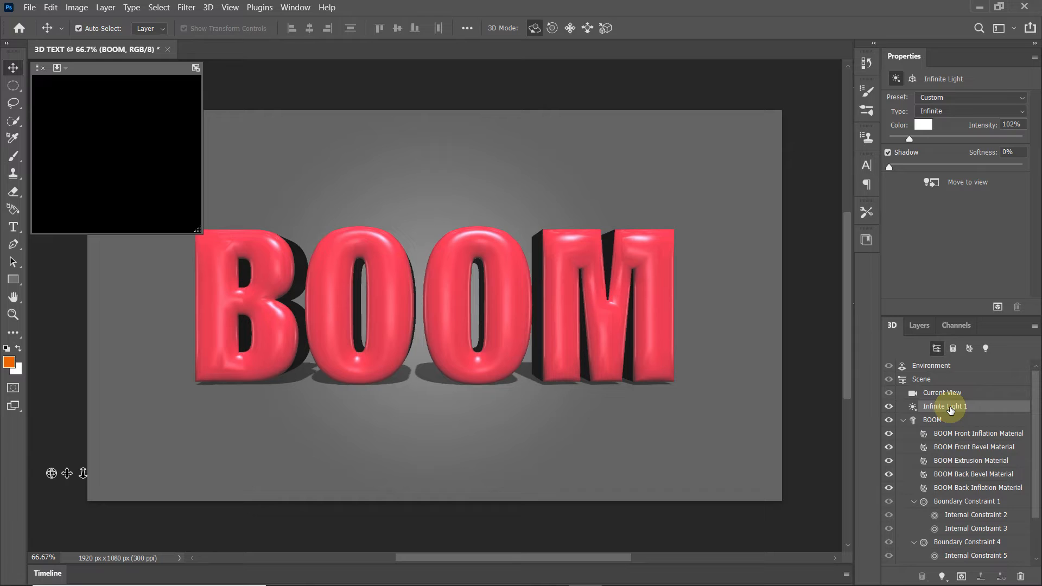
left_click_drag(891, 167, 902, 170)
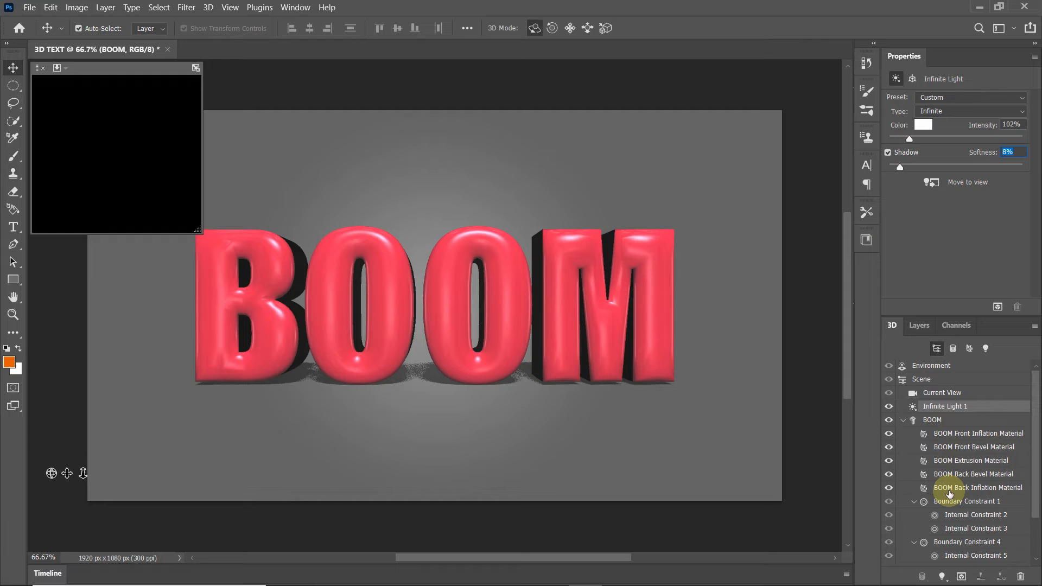
Rasterize the BOOM 3D layer into a regular pixel layer
left_click(918, 326)
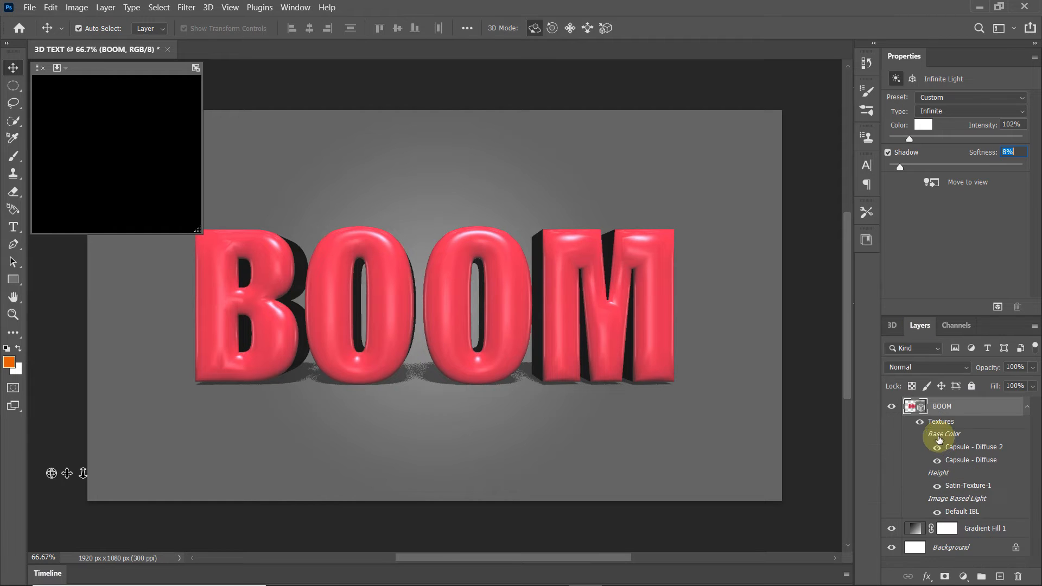
right_click(959, 410)
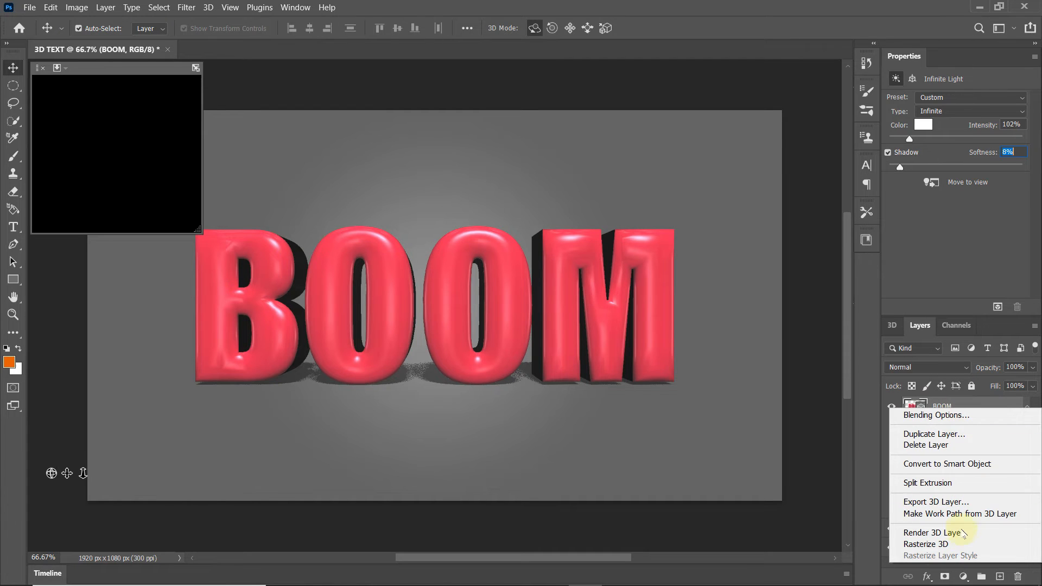
left_click(967, 546)
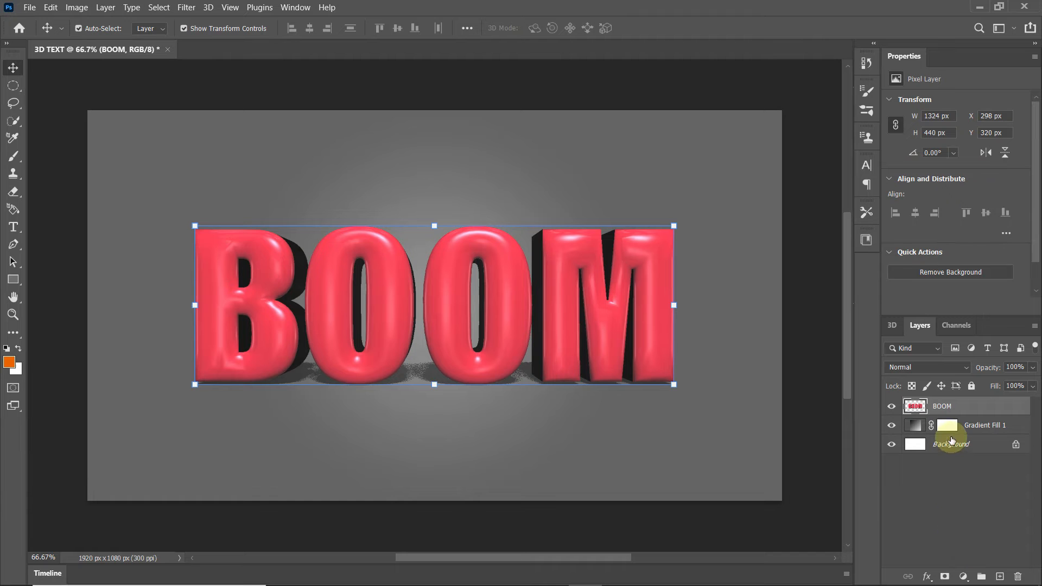
Try several blue gradient presets, including Blue_19, on the Gradient Fill 1 background layer
double_click(916, 428)
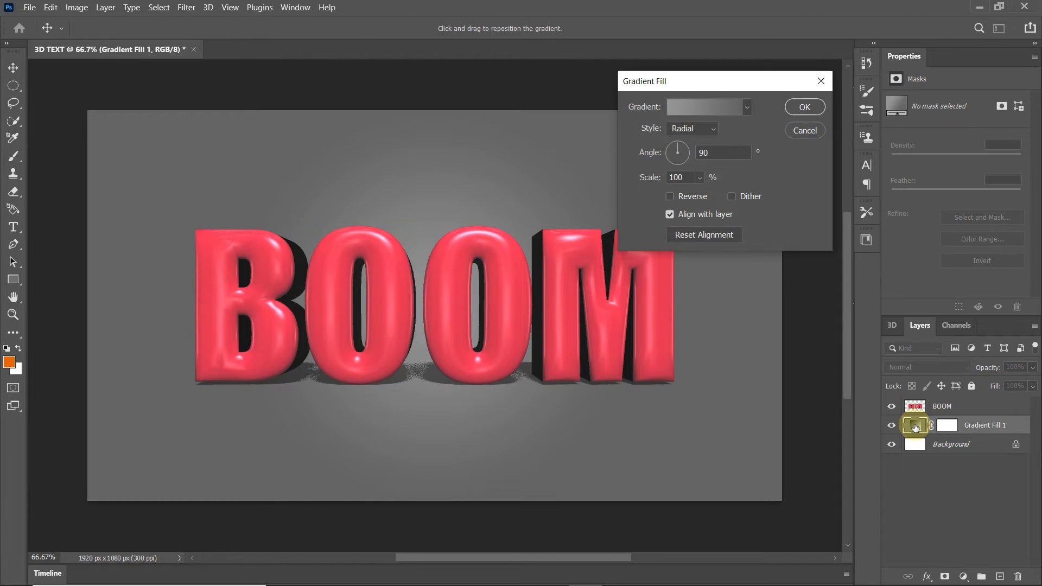
left_click(734, 109)
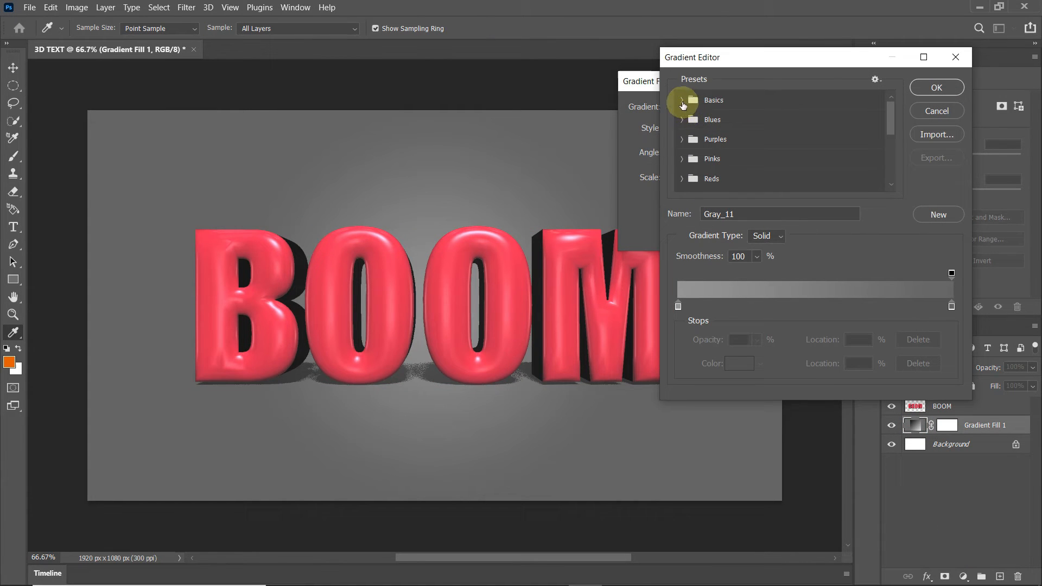
left_click(683, 120)
scroll(711, 169, "down", 2)
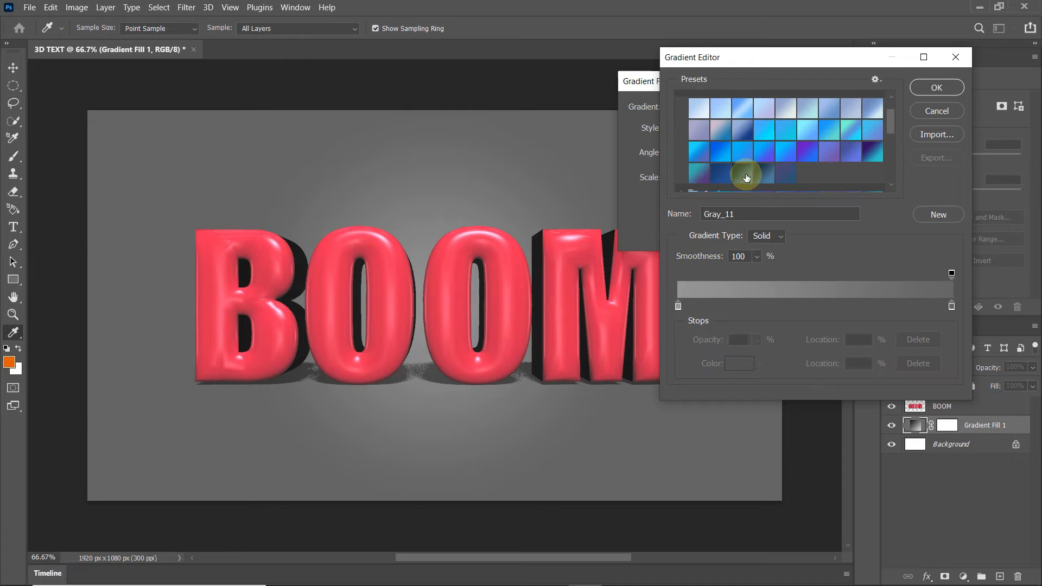
left_click(744, 174)
left_click(726, 176)
left_click(697, 156)
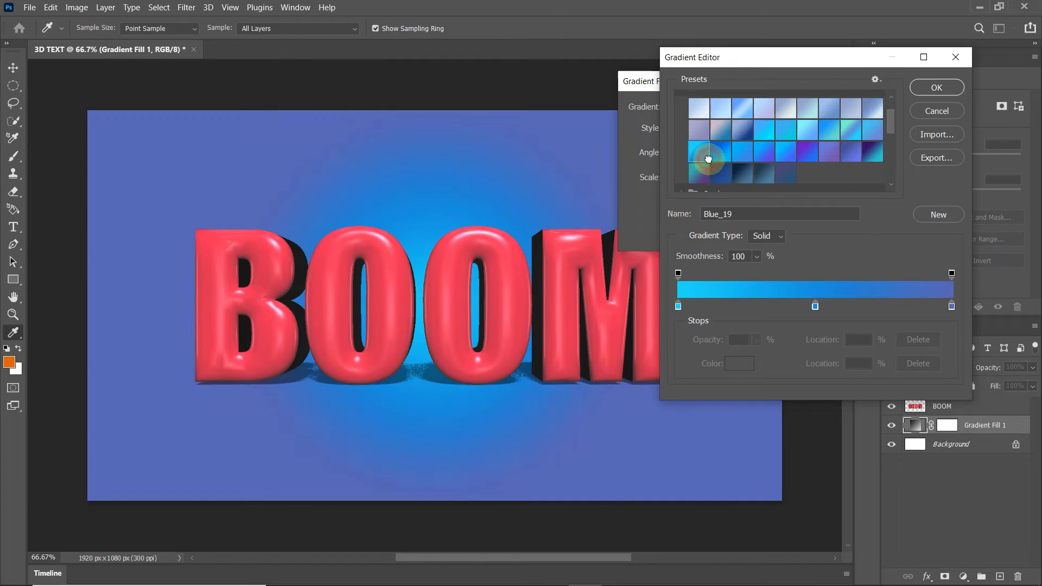
Try the Pink_10, Pink_16 and Pink_15 gradient presets on the Gradient Fill 1 background
scroll(759, 157, "down", 3)
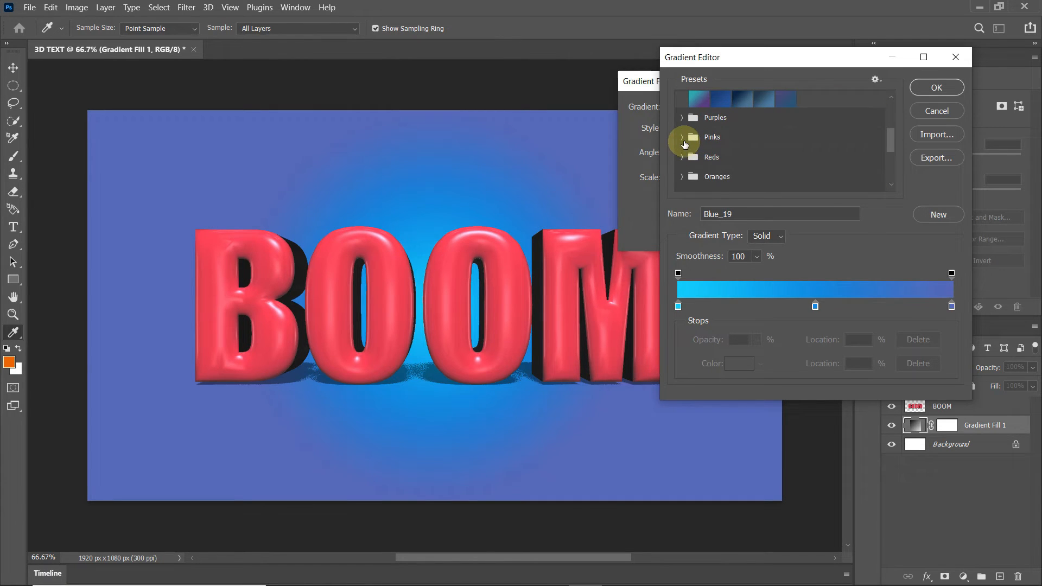
left_click(684, 140)
left_click(702, 180)
scroll(755, 170, "down", 2)
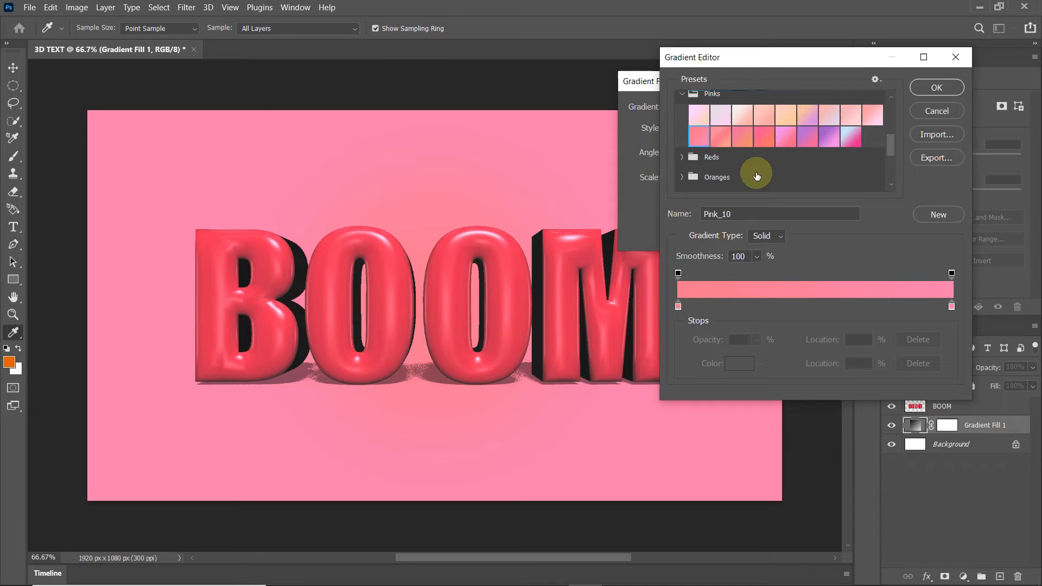
left_click(845, 143)
left_click(830, 137)
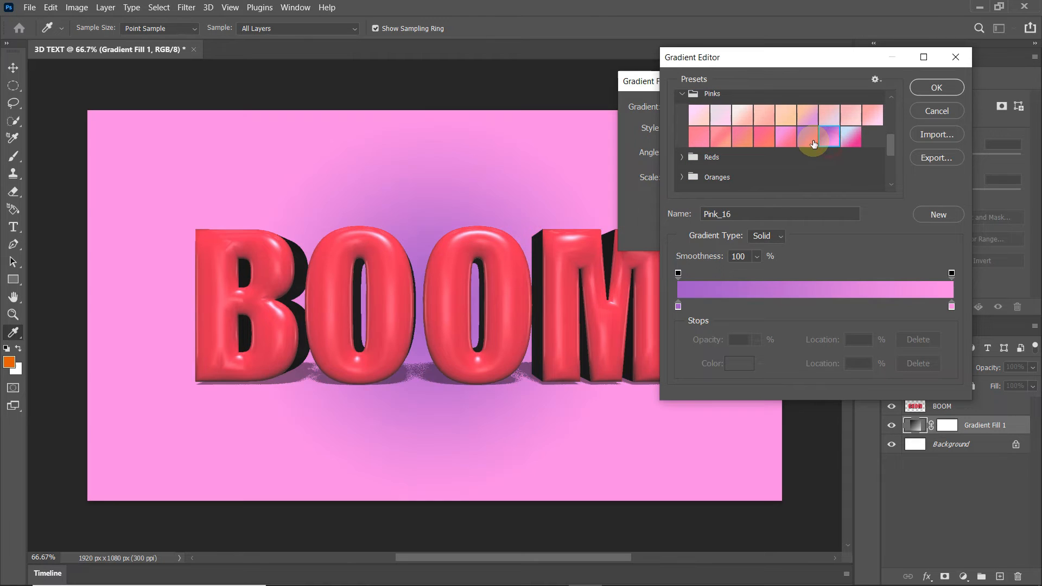
left_click(813, 140)
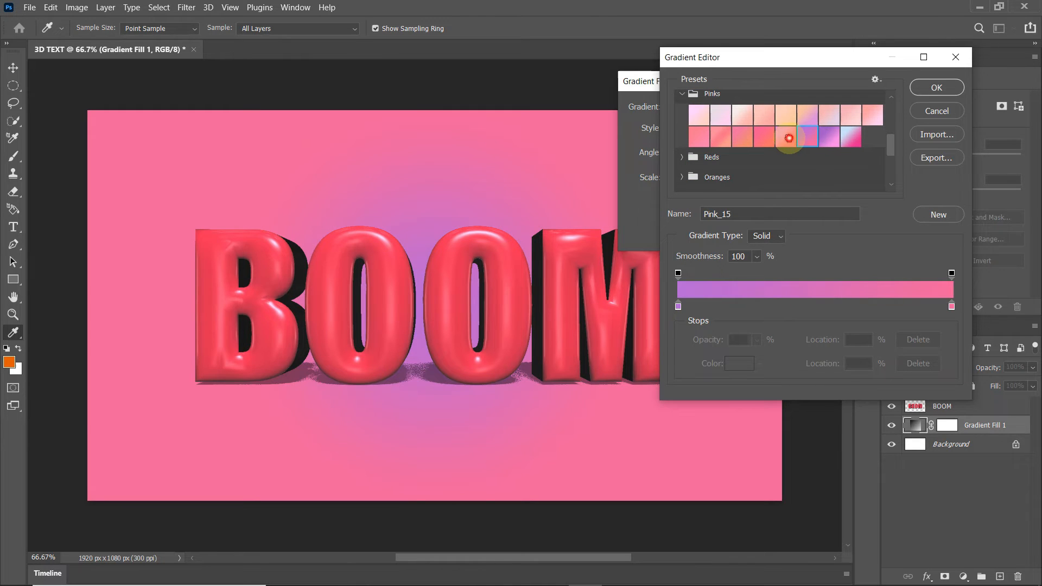
Compare further pink presets for the background gradient and apply Pink_13
left_click(786, 137)
left_click(766, 138)
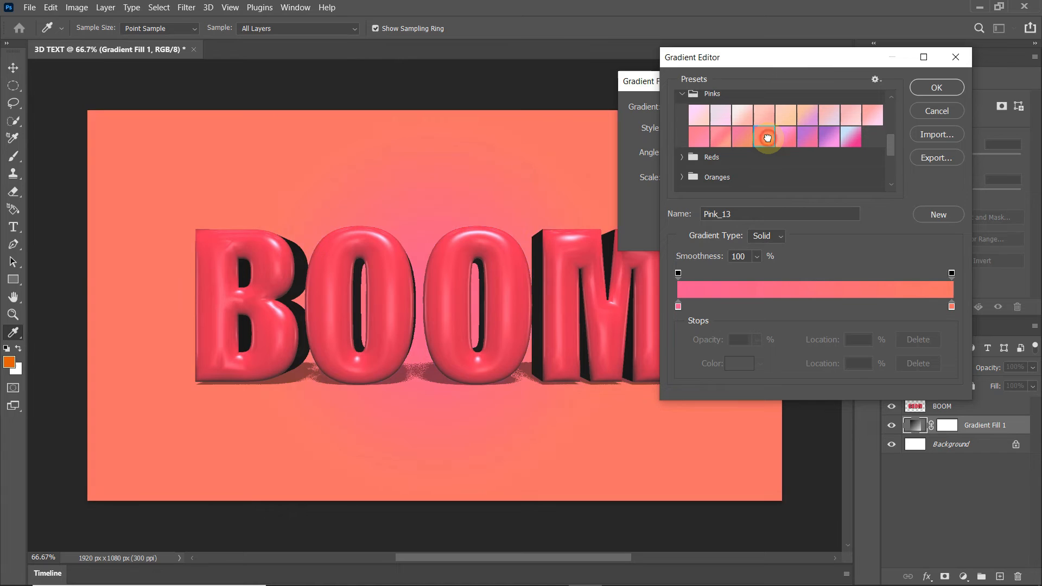
left_click(744, 139)
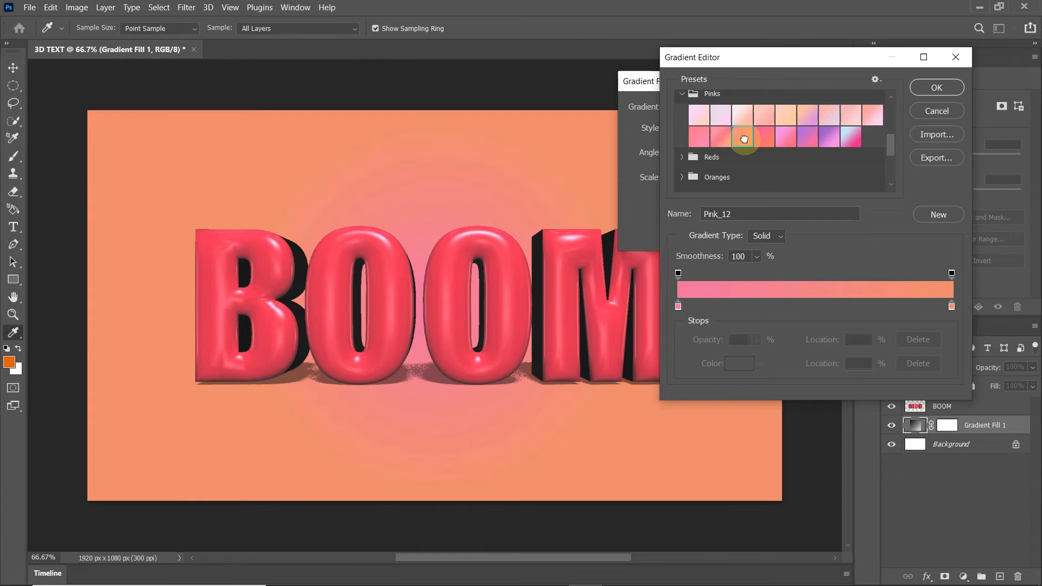
left_click(724, 142)
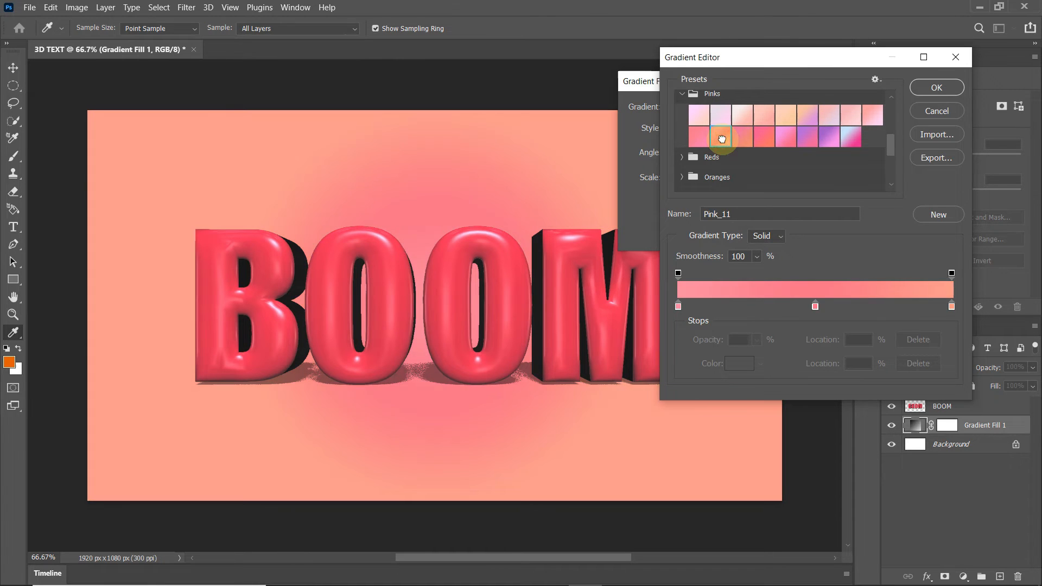
left_click(764, 137)
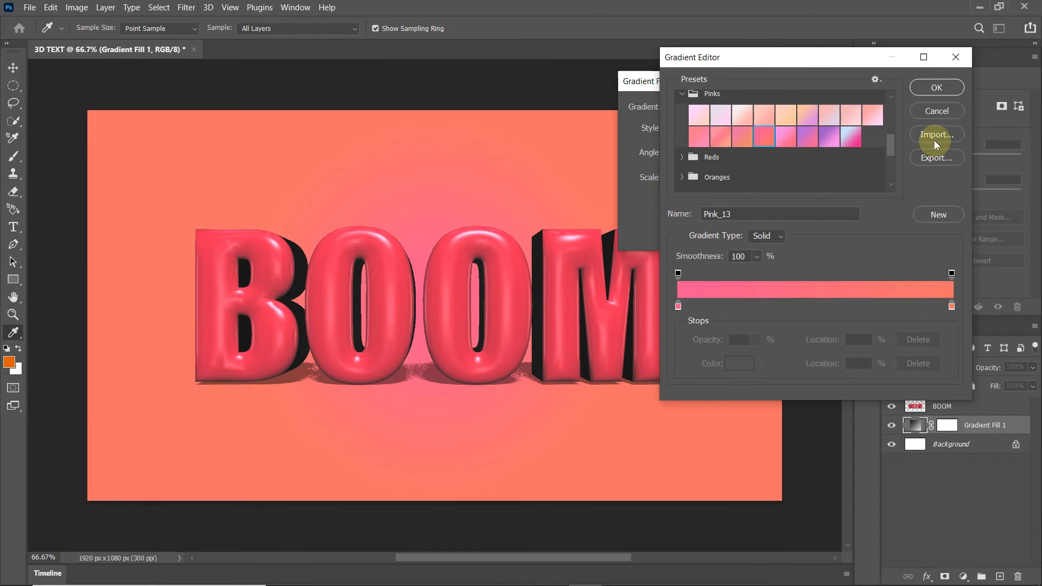
left_click(937, 87)
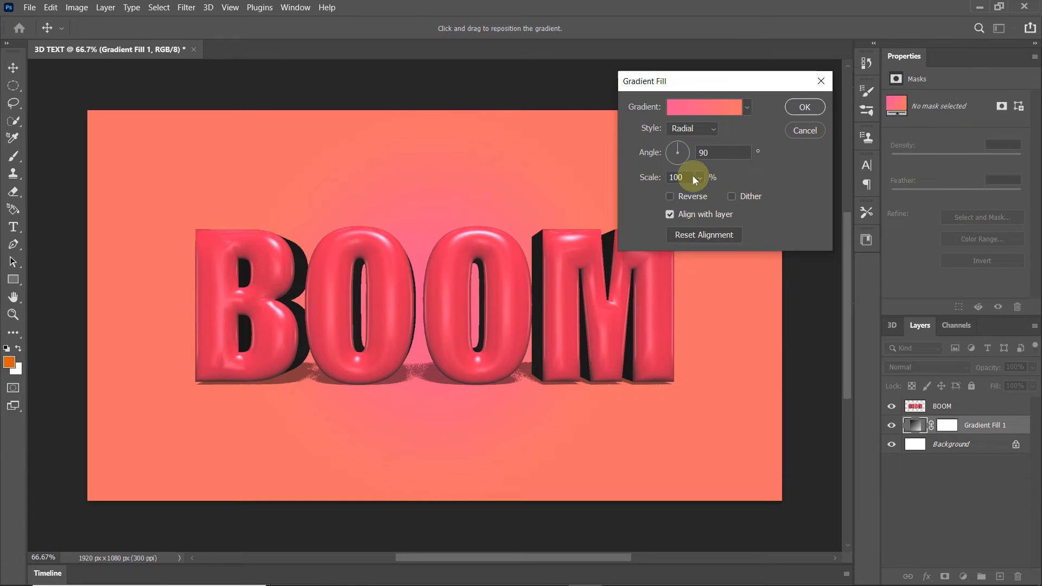
Set the radial background gradient's scale to 177% and apply the gradient fill settings
left_click(688, 196)
left_click(691, 197)
left_click_drag(699, 193, 703, 197)
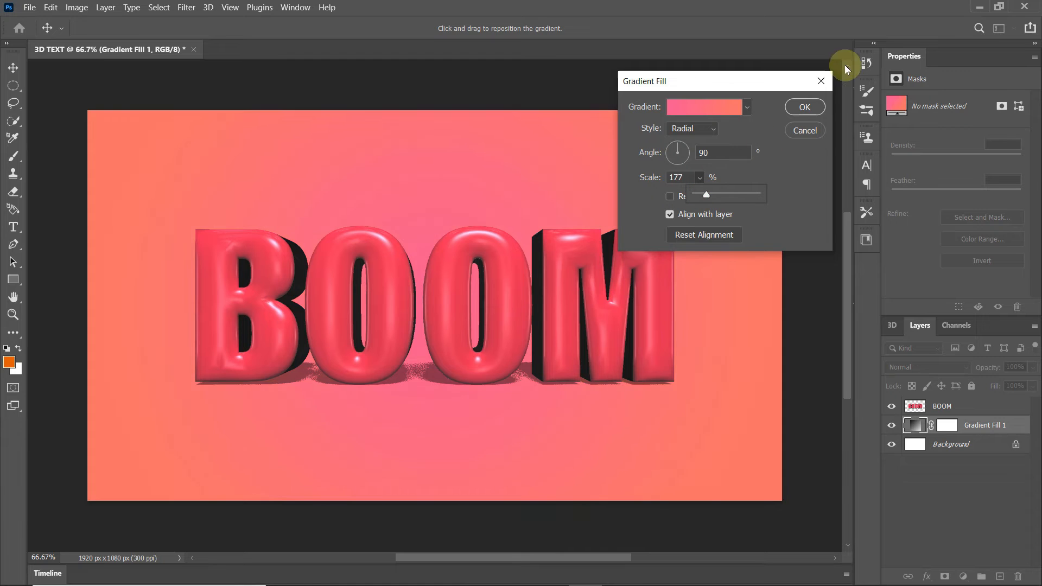
left_click(805, 107)
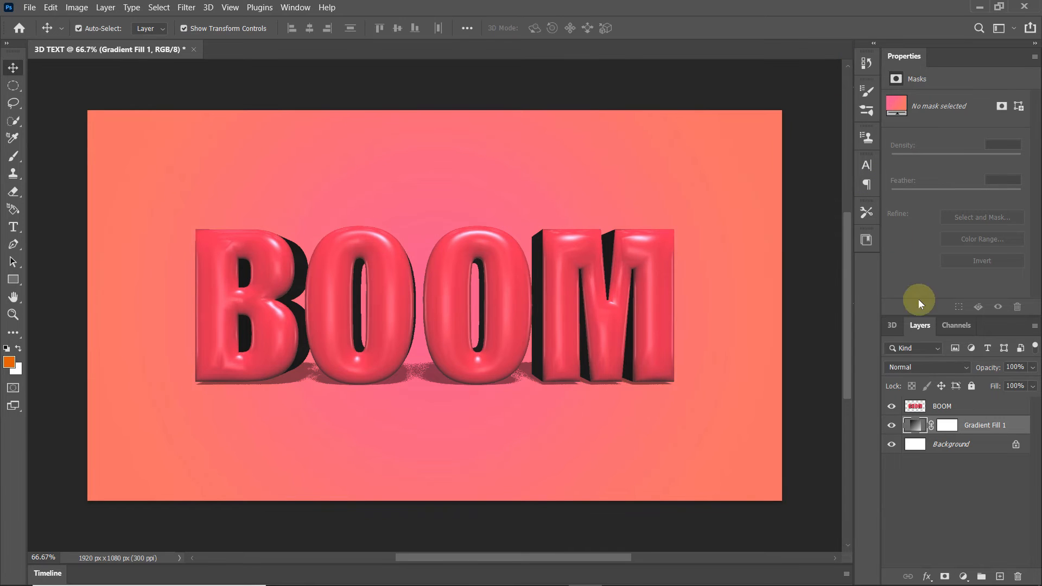
Scale the BOOM layer to about 87.5% and move it slightly up, keeping it horizontally centered on the canvas
left_click(939, 411)
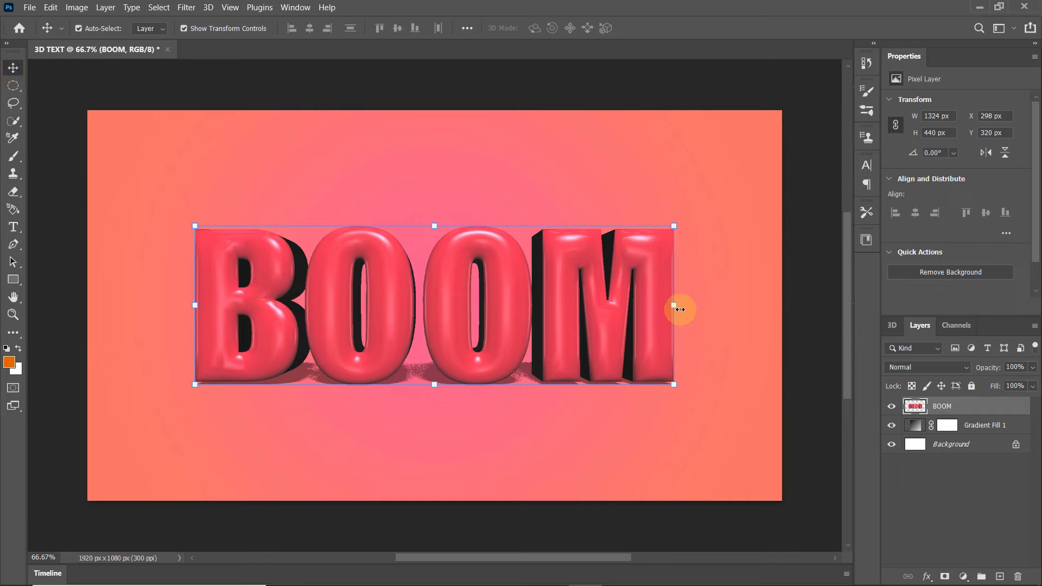
left_click_drag(669, 308, 620, 276)
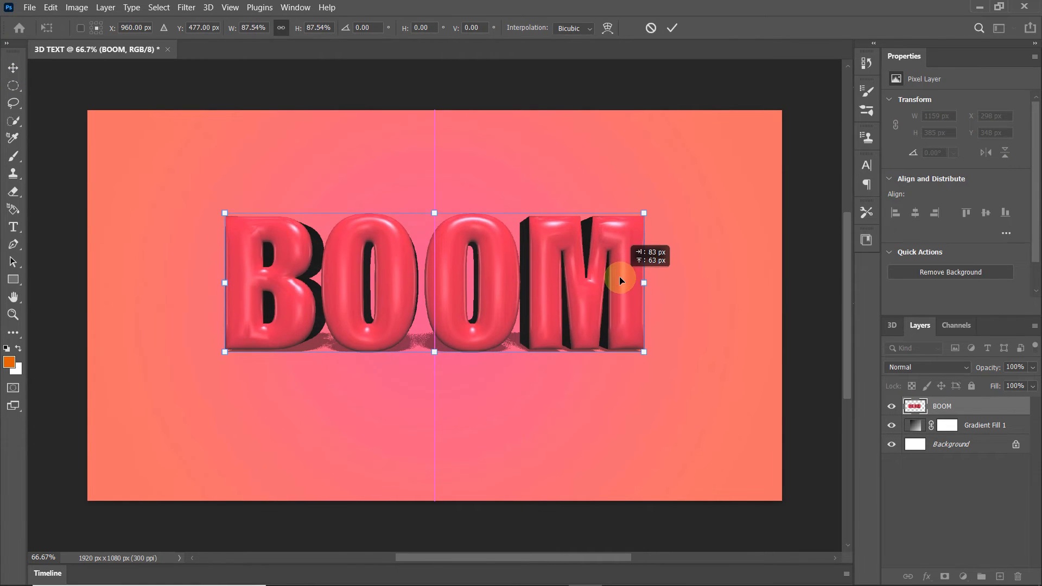
left_click(672, 27)
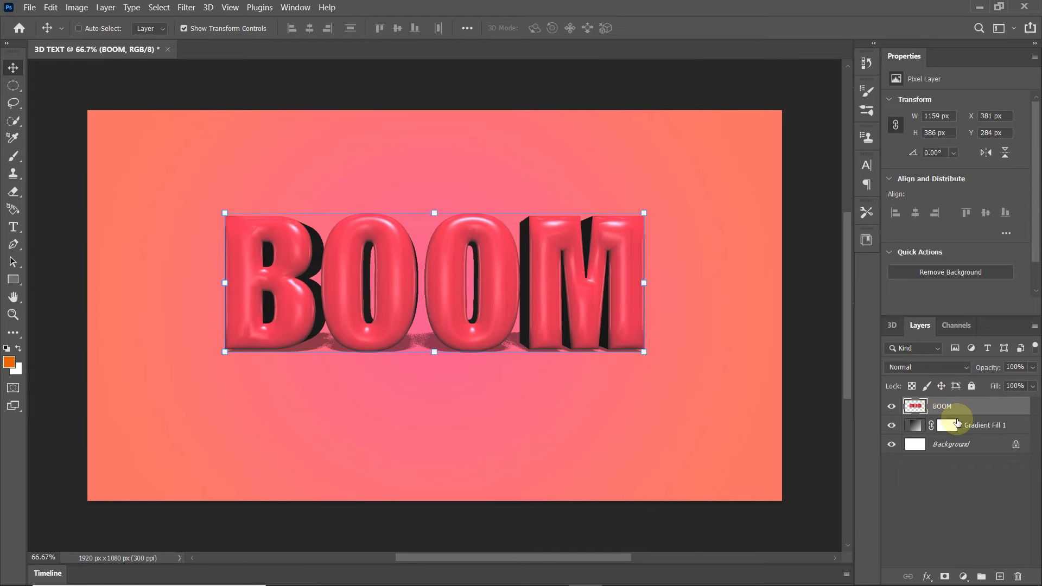
Duplicate the BOOM layer and place the vertically flipped copy directly beneath the original text as a reflection
key("ctrl+j")
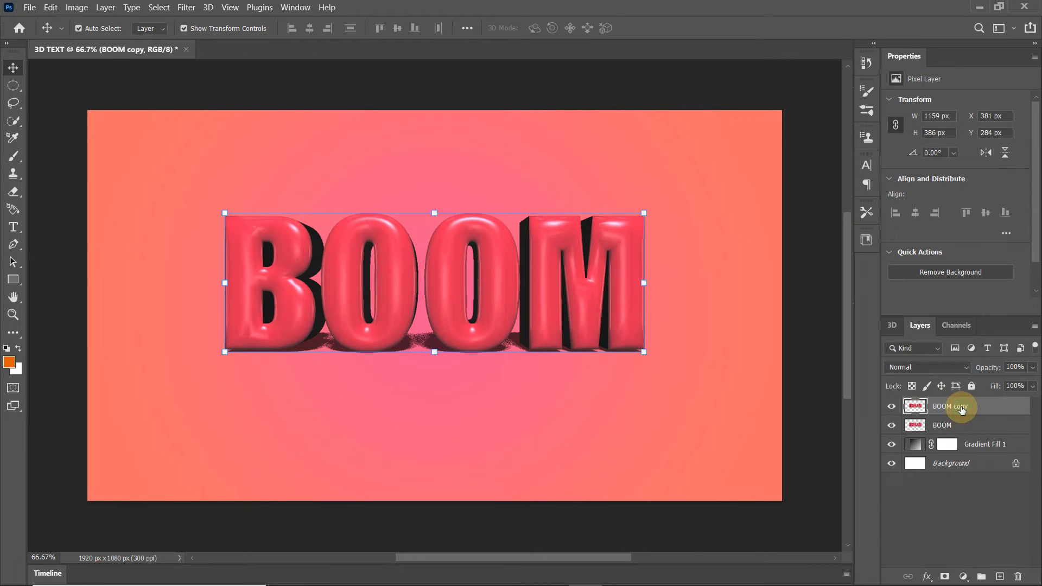
left_click(50, 8)
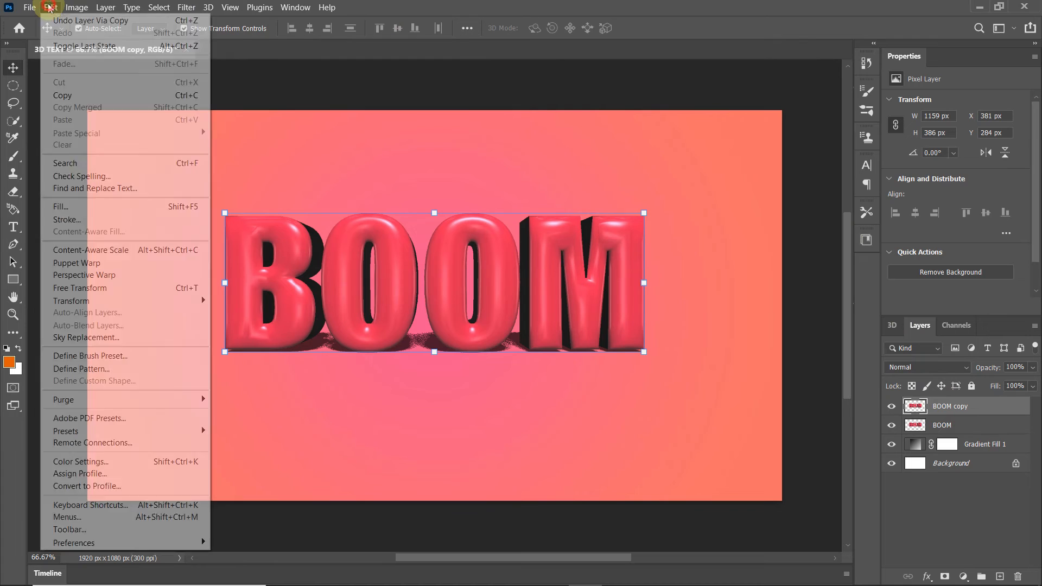
mouse_move(151, 302)
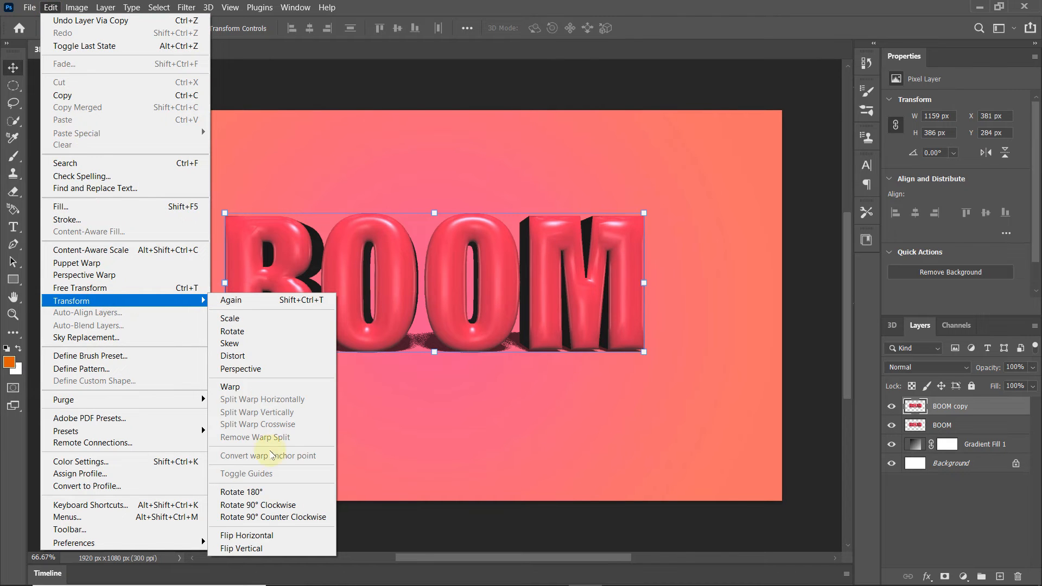
left_click(279, 549)
left_click_drag(435, 294, 441, 431)
key("Up")
key("Up")
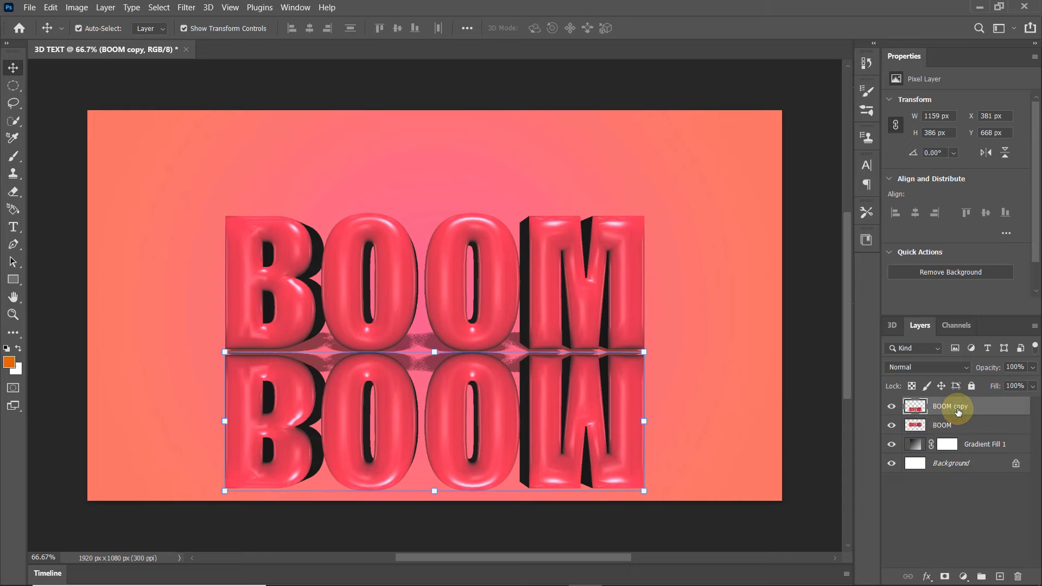
Stretch the flipped BOOM copy downward to about 706 px high and add a layer mask to it
mouse_move(434, 490)
left_mouse_down()
mouse_move(433, 554)
mouse_move(435, 484)
left_mouse_up()
left_click(672, 27)
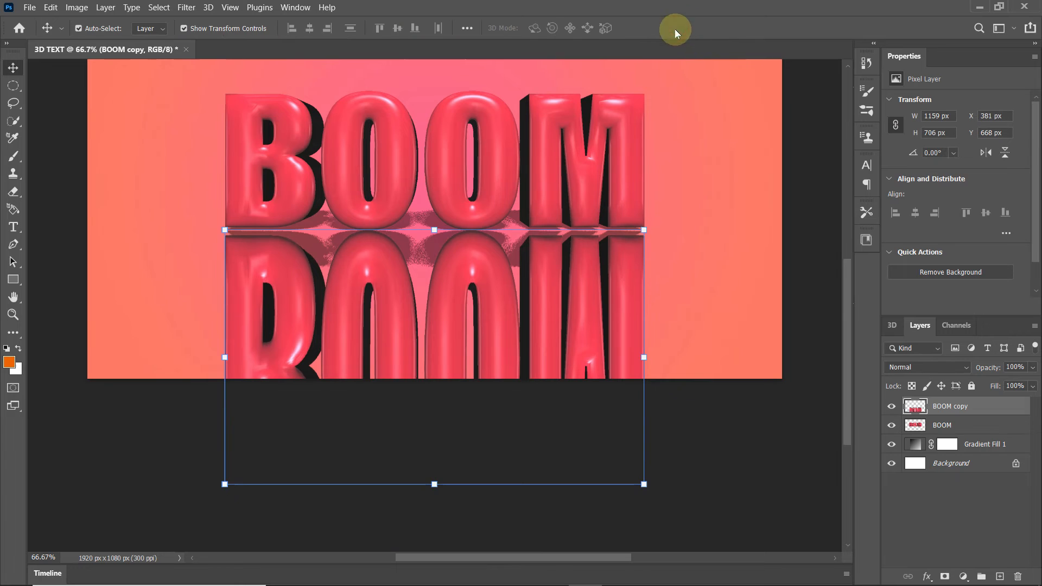
left_click(947, 414)
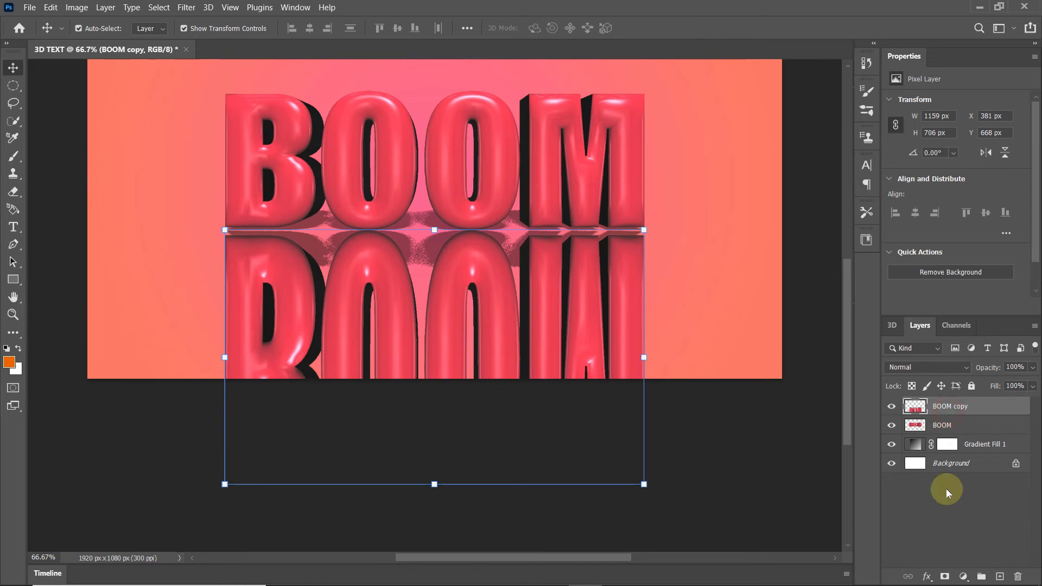
left_click(946, 577)
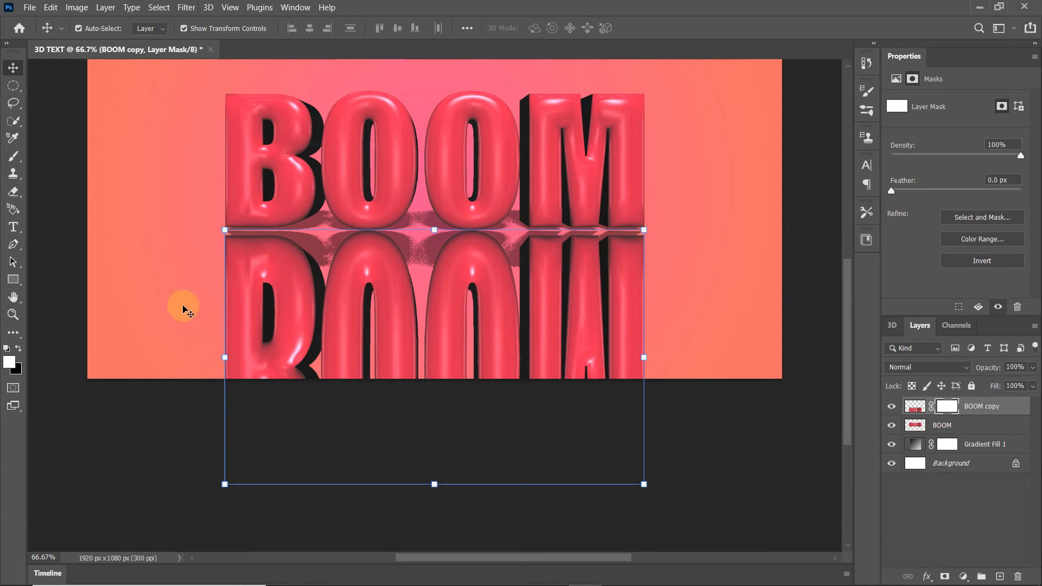
Switch to a workspace with the full set of tools and activate the Gradient tool
left_click(13, 209)
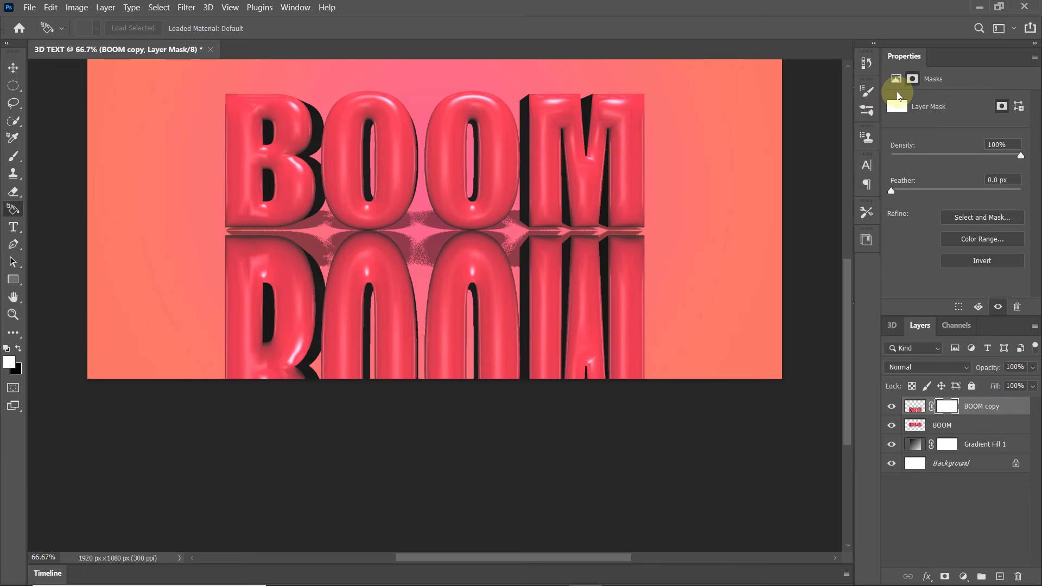
left_click(1011, 33)
left_click(977, 34)
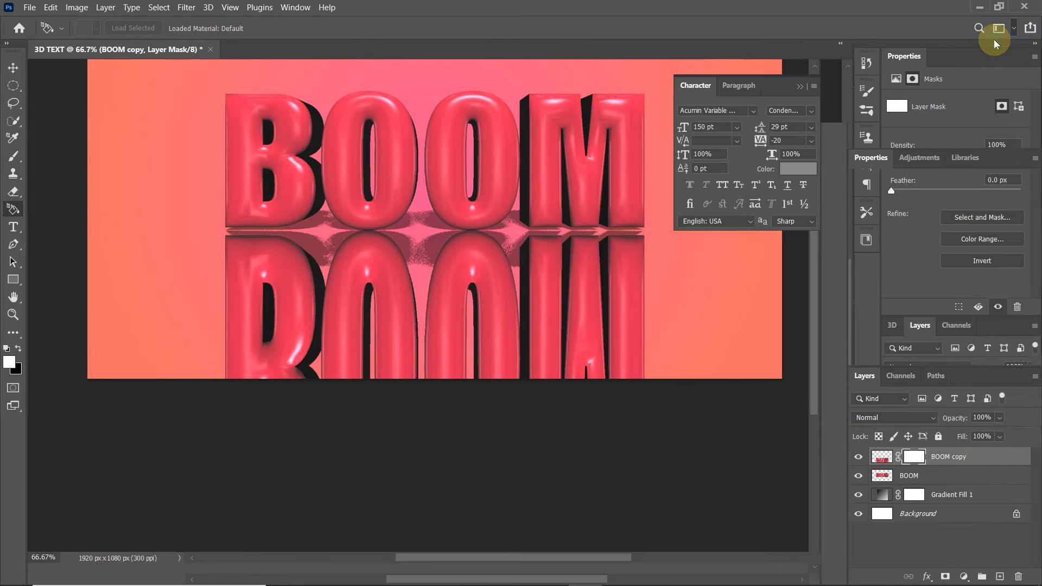
right_click(13, 280)
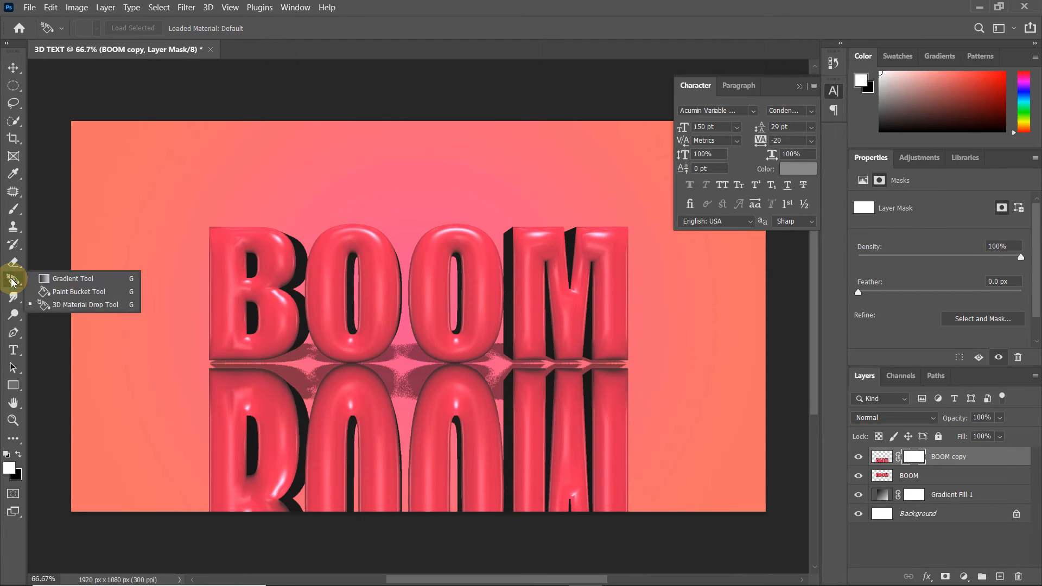
left_click(46, 281)
Fade the reflection downward with a white-to-black linear gradient on the BOOM copy mask, redrawing it until only a faint reflection remains
scroll(327, 358, "down", 3)
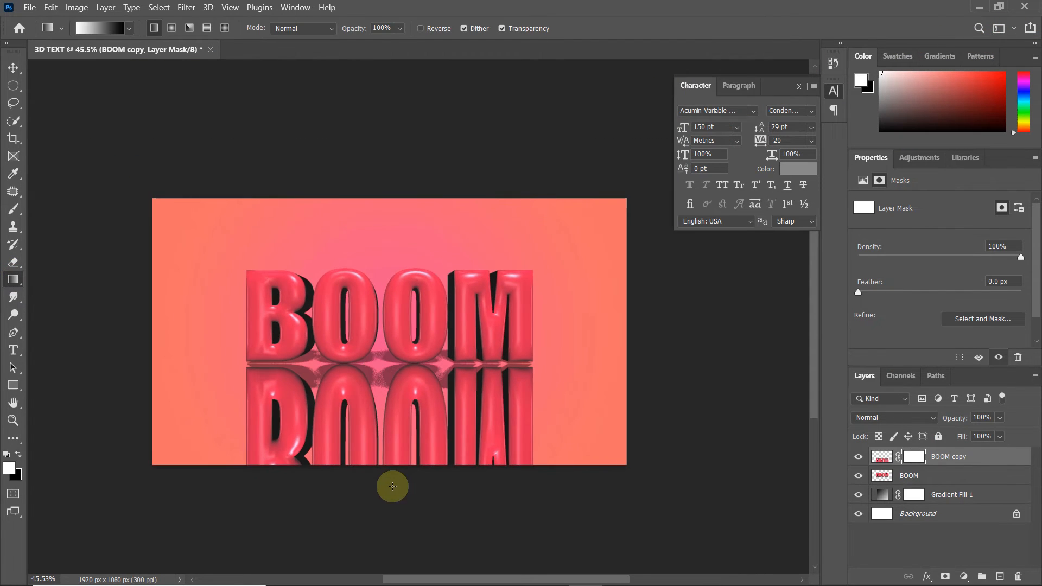
left_click_drag(387, 312, 384, 516)
scroll(386, 505, "down", 2)
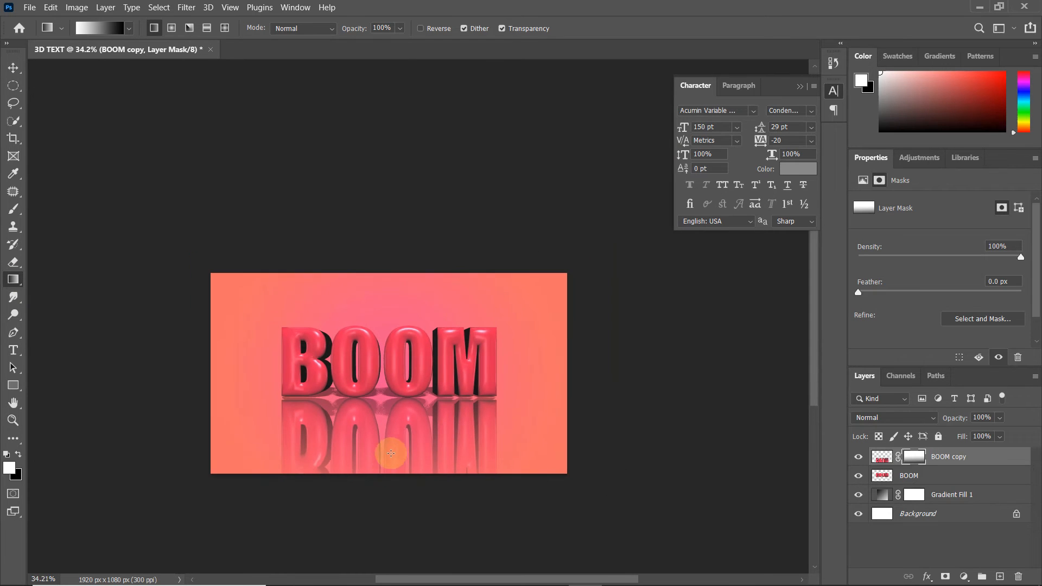
scroll(391, 453, "down", 2)
left_click_drag(391, 274, 395, 580)
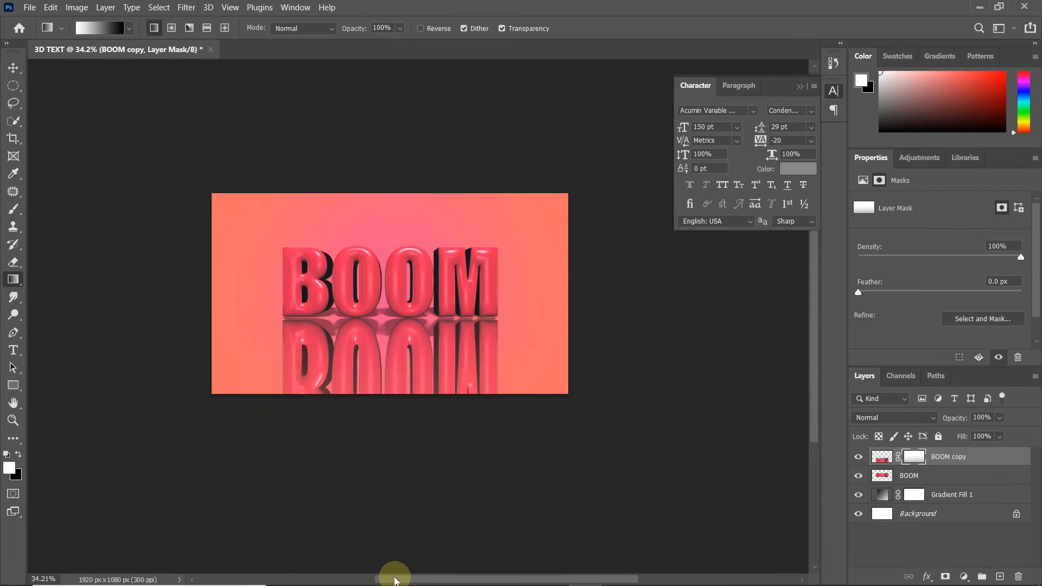
left_click_drag(379, 178, 386, 322)
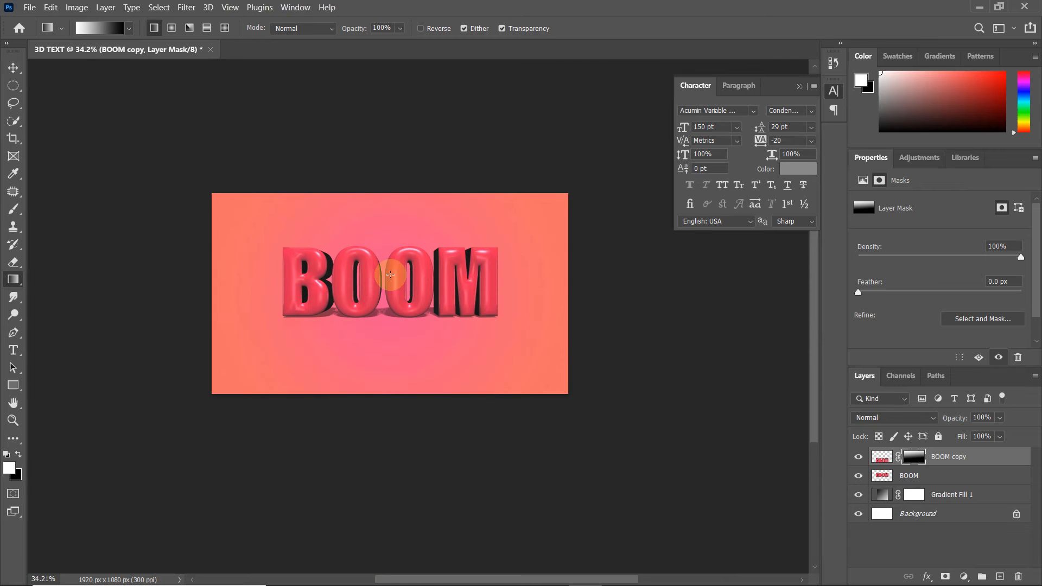
left_click_drag(384, 226, 400, 367)
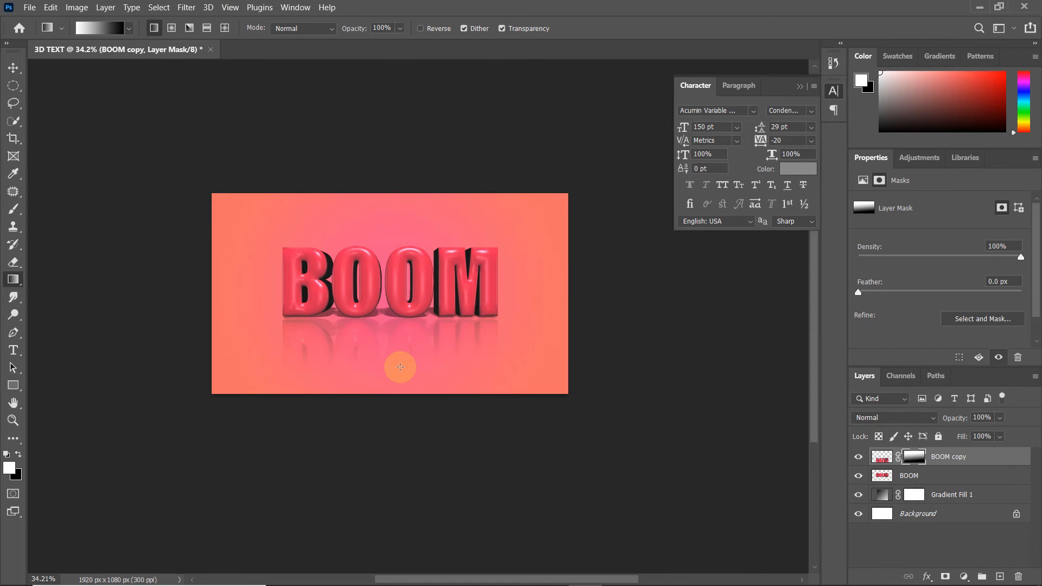
scroll(400, 367, "up", 3)
scroll(454, 373, "up", 1)
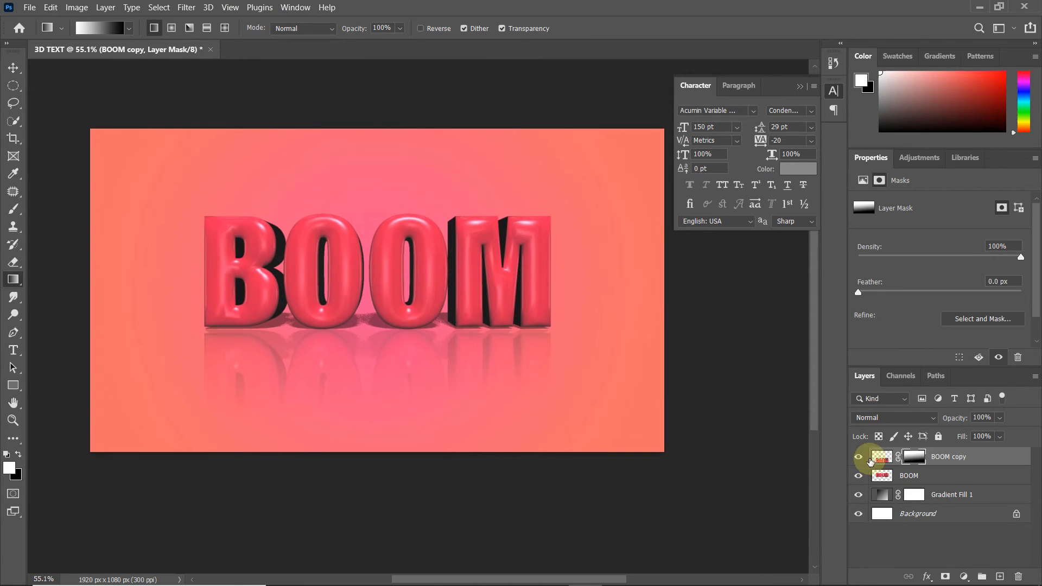
Add a new layer above BOOM and paint a single soft black 600 px brush dab over the letter B
left_click_drag(871, 460, 936, 478)
left_click(1000, 577)
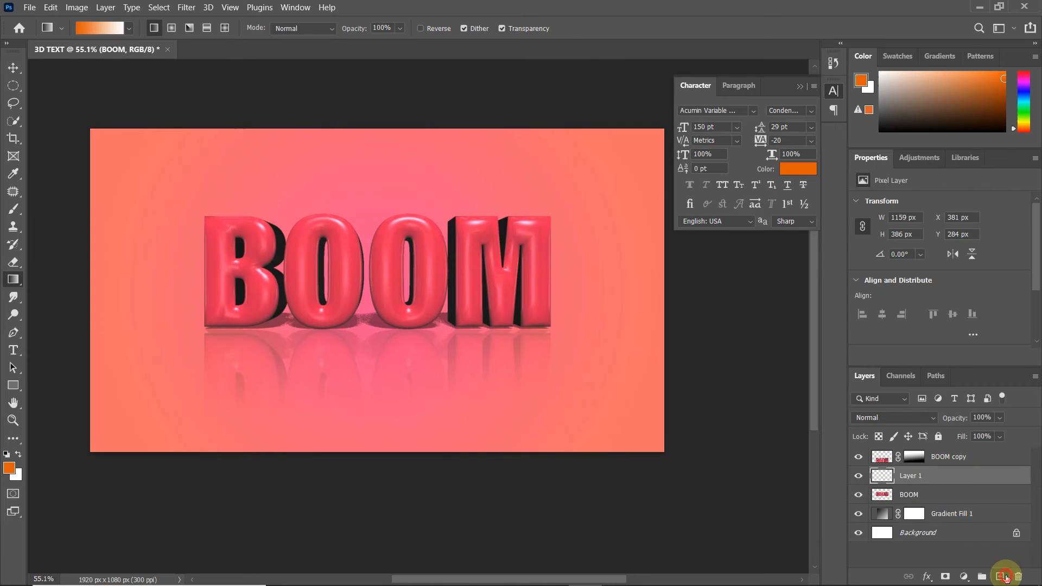
left_click(13, 209)
right_click(14, 208)
left_click(59, 209)
left_click(6, 454)
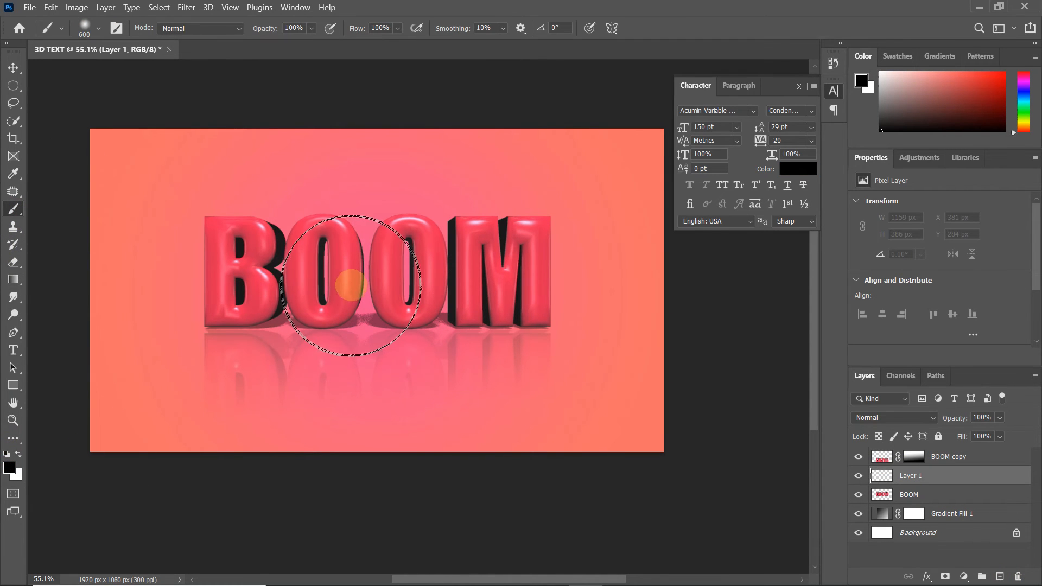
left_click(250, 201)
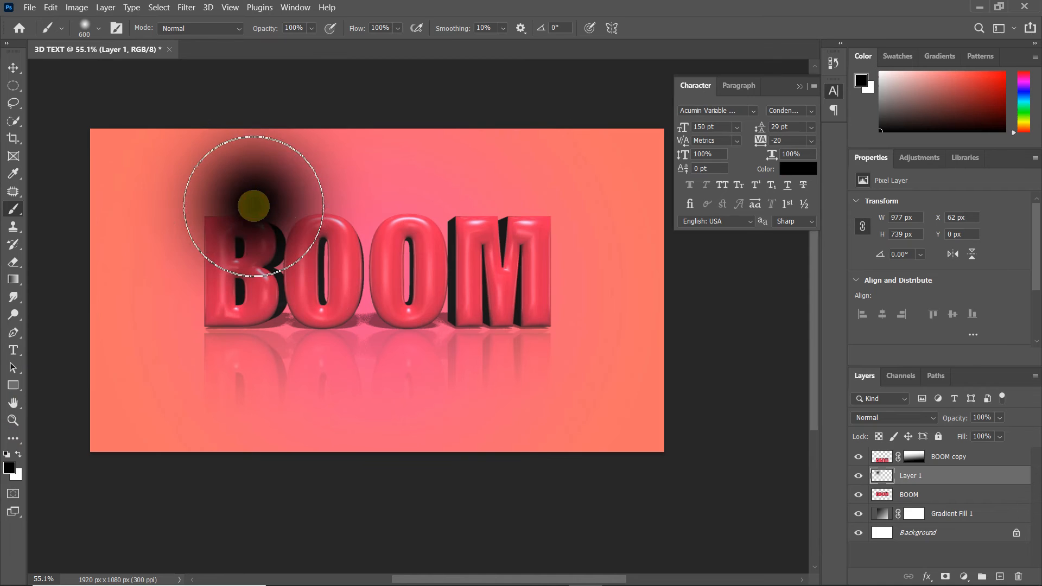
Flatten the black dab on Layer 1 into a thin shadow about 402 × 62 px beneath the B and set its opacity to 73%
left_click(14, 68)
mouse_move(254, 128)
left_mouse_down()
mouse_move(251, 240)
mouse_move(269, 329)
left_mouse_up()
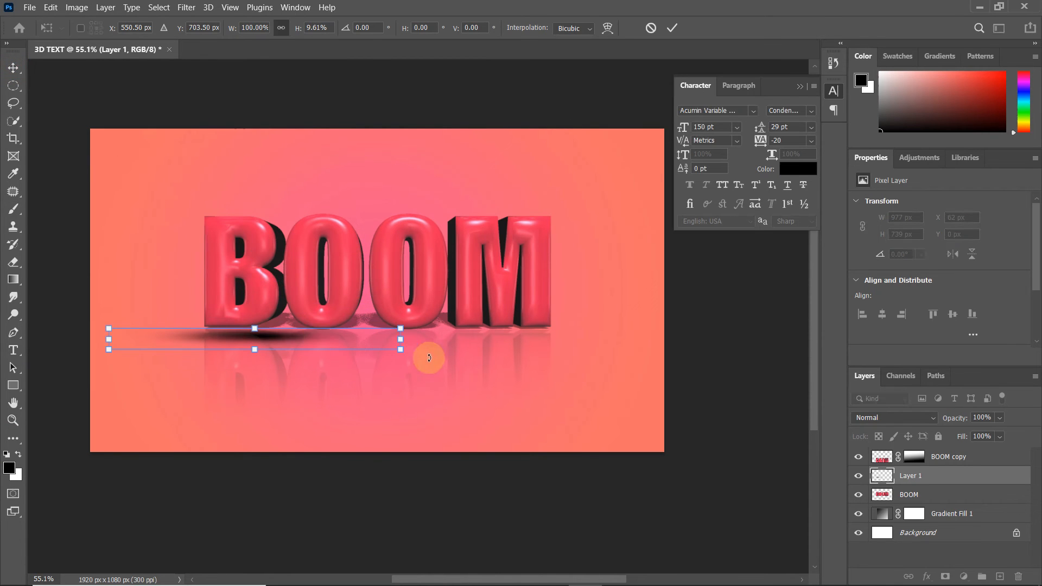
left_click_drag(397, 343, 235, 339)
scroll(251, 336, "up", 2)
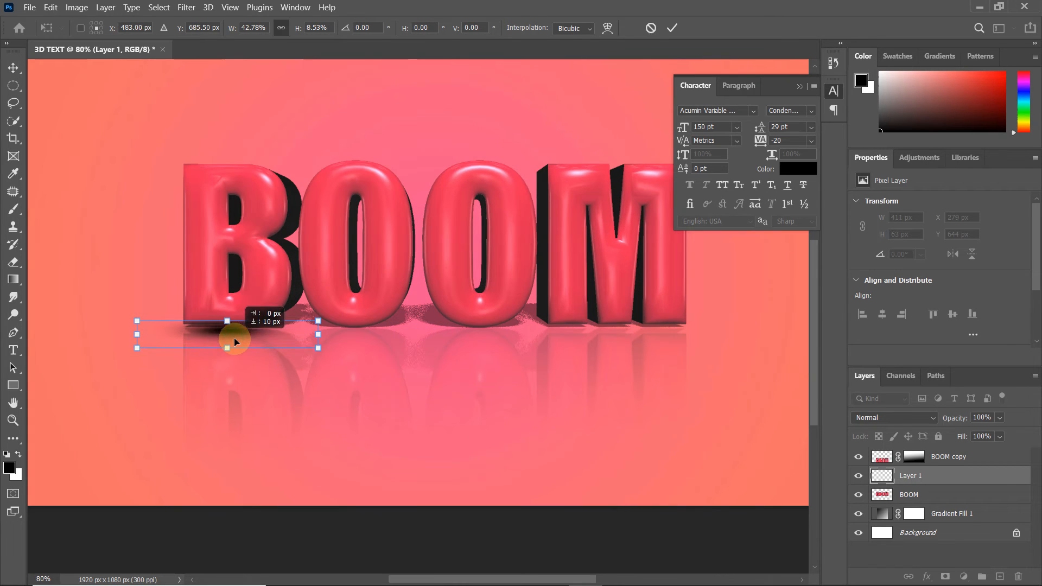
left_click(672, 27)
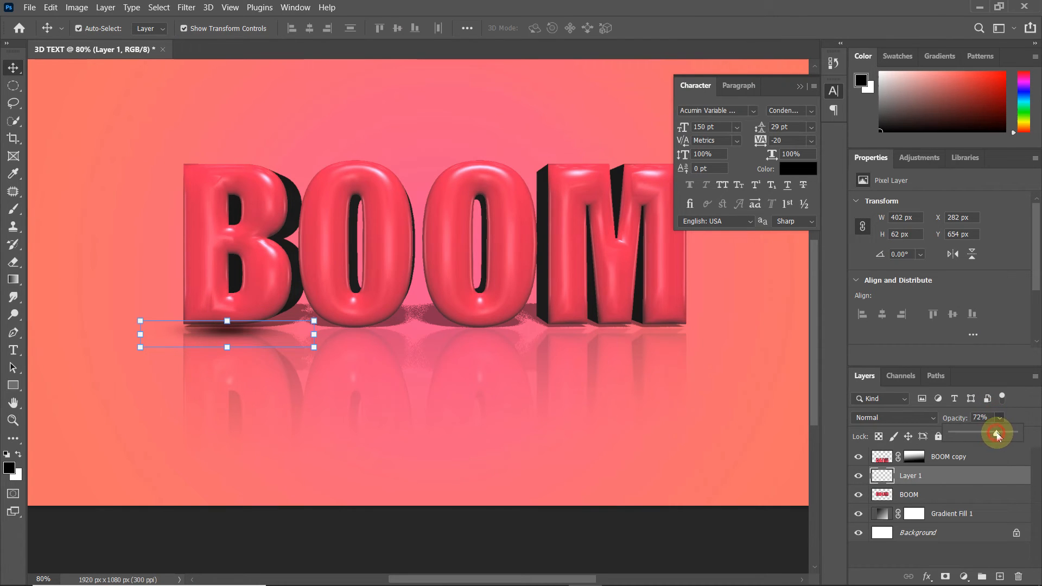
left_click_drag(997, 434, 998, 434)
Duplicate the shadow beneath both Os and the M, stretching the M's copy to about 526 × 58 px
left_click_drag(237, 338, 367, 336)
left_click_drag(367, 336, 606, 337)
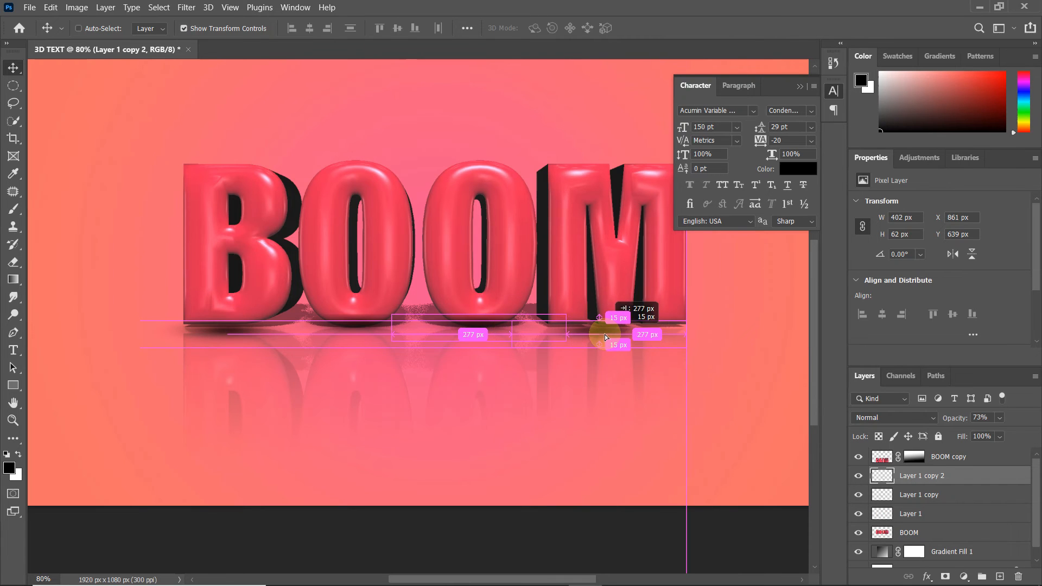
key("ctrl+j")
left_click(687, 335)
left_click_drag(687, 335, 705, 473)
scroll(631, 233, "down", 3)
mouse_move(633, 462)
left_mouse_down()
mouse_move(634, 474)
mouse_move(625, 470)
left_mouse_up()
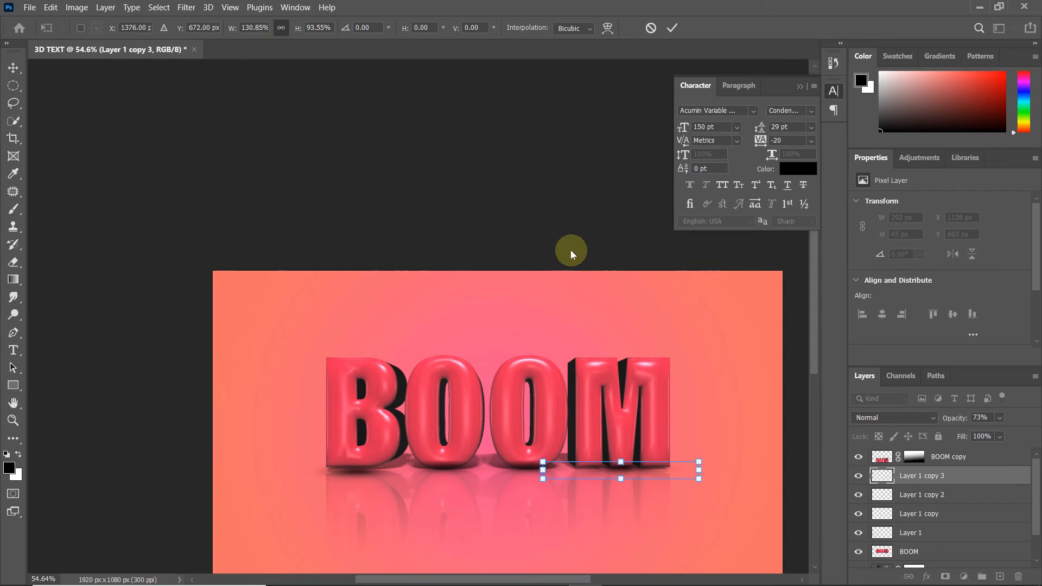
left_click(672, 27)
Move the Layer 1 shadow beneath the B up to about Y 643 px so it meets the letter's base
scroll(611, 296, "down", 1)
left_click(610, 296)
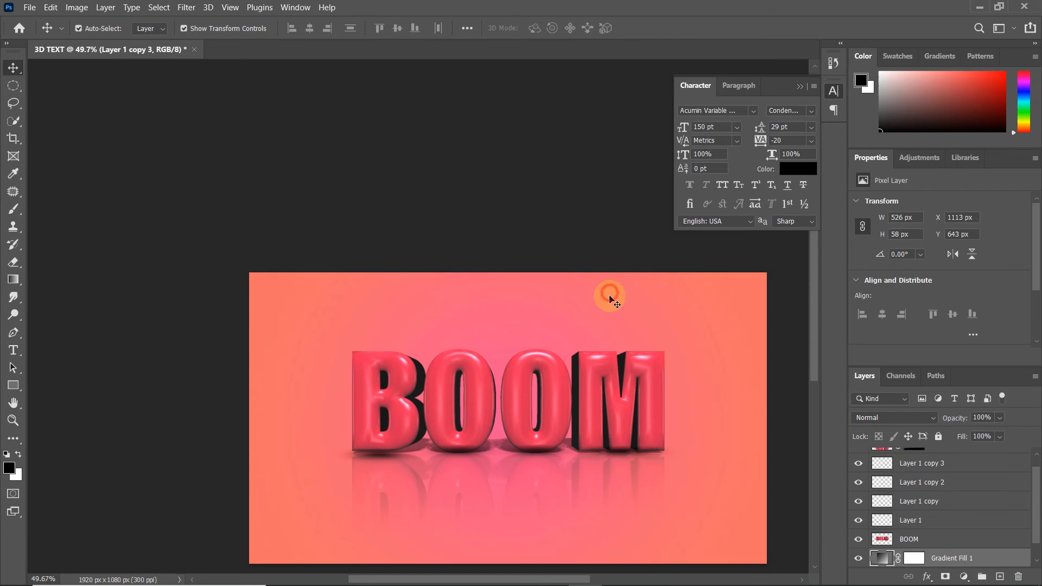
scroll(399, 359, "up", 4)
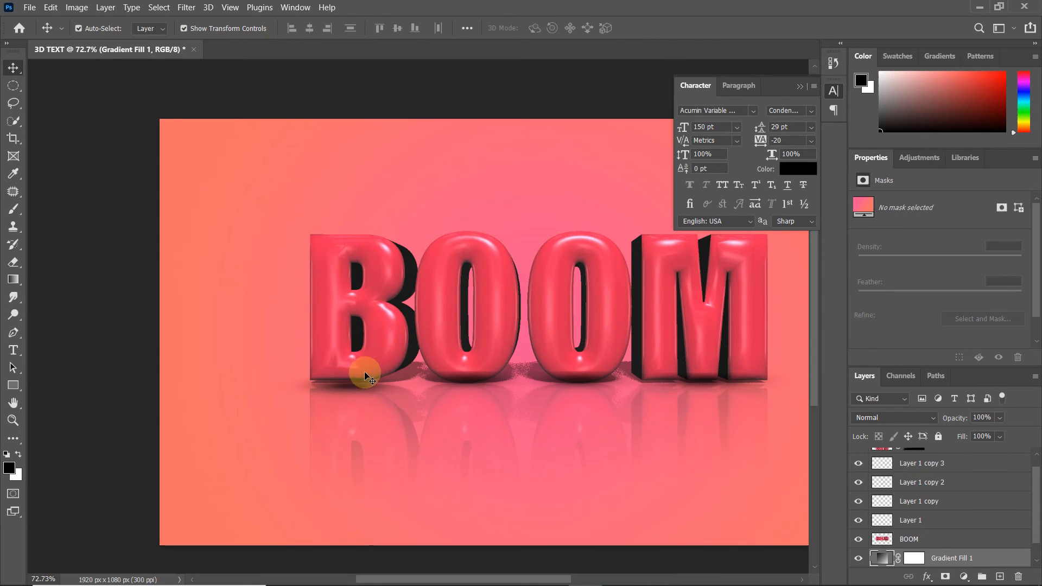
left_click(354, 391)
scroll(352, 389, "up", 2)
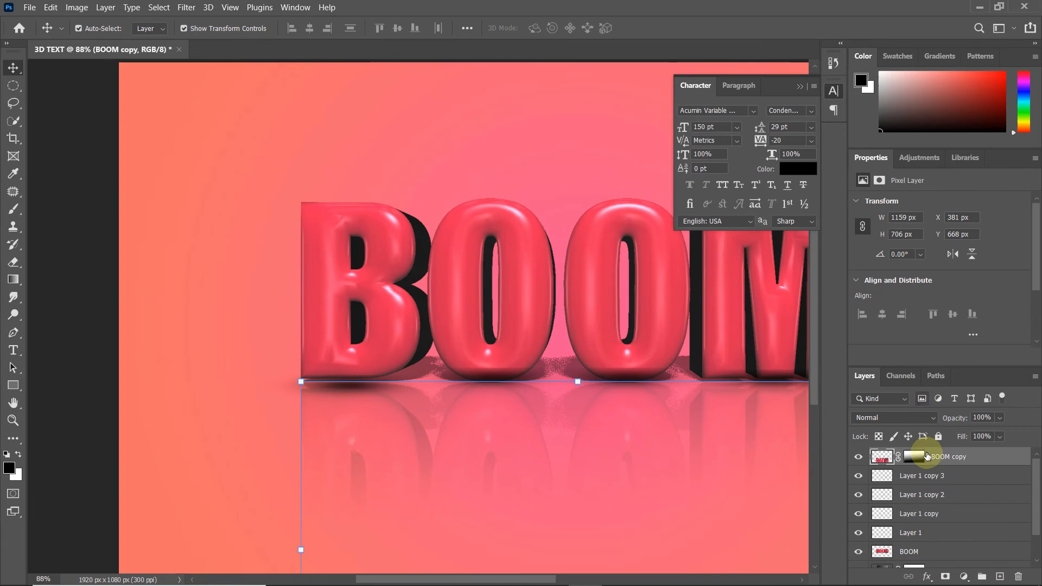
left_click(925, 477)
left_click(925, 532)
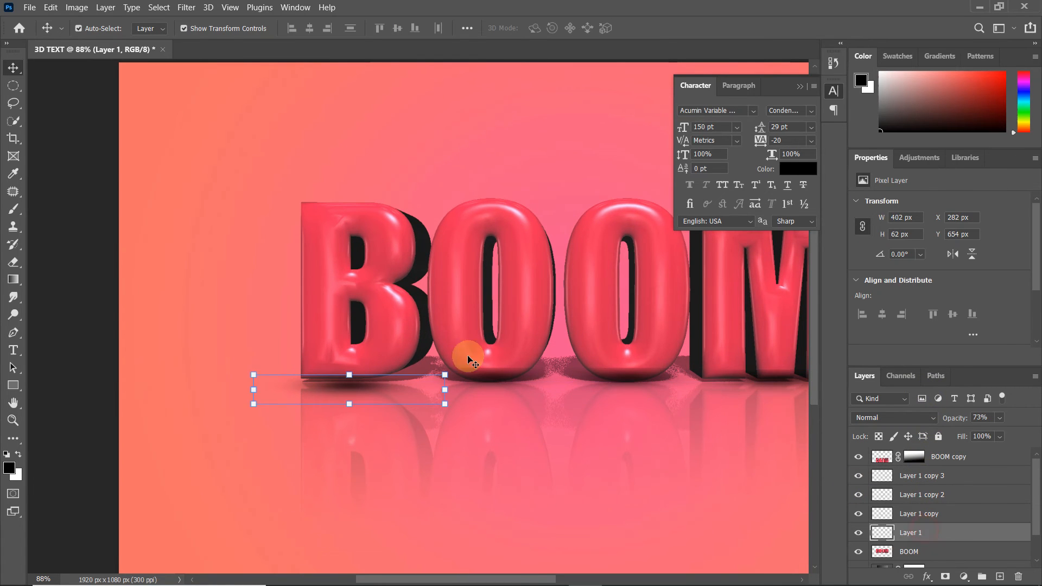
scroll(371, 389, "up", 2)
left_click(342, 396)
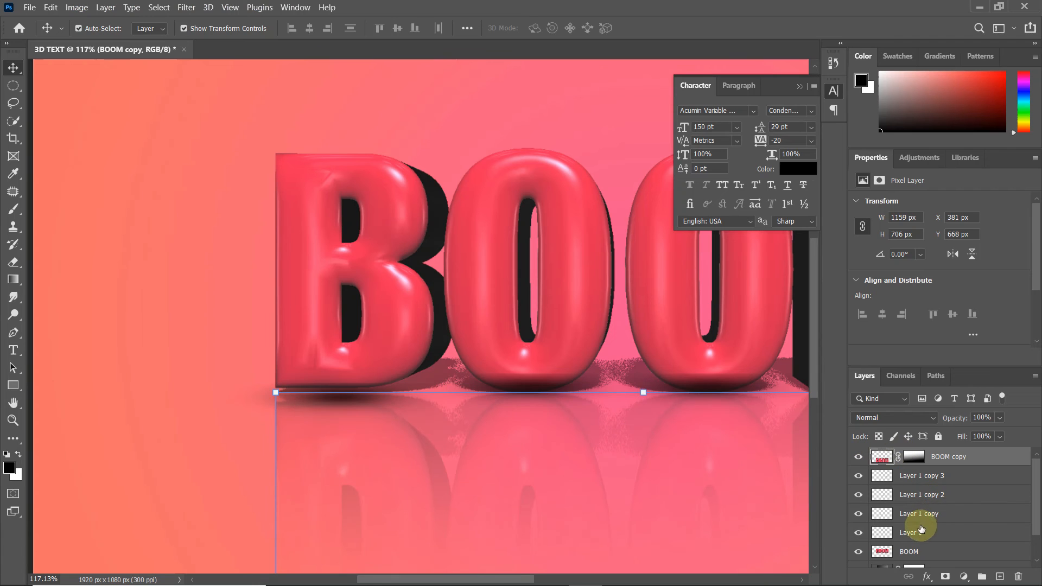
left_click_drag(345, 392, 343, 392)
scroll(415, 380, "down", 5)
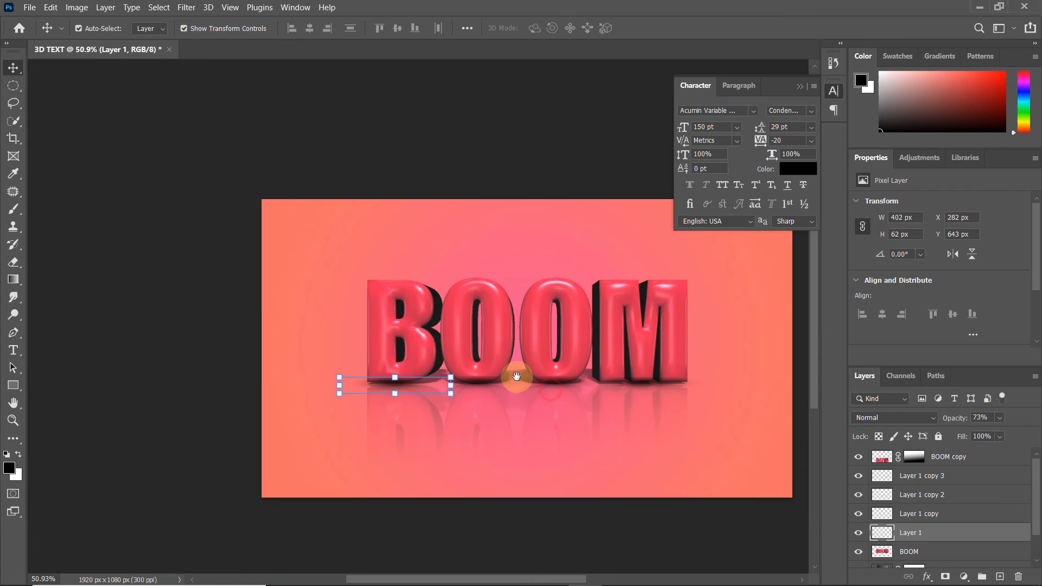
Convert the four shadow layers, from Layer 1 to Layer 1 copy 3, into a single smart object
left_click(919, 476)
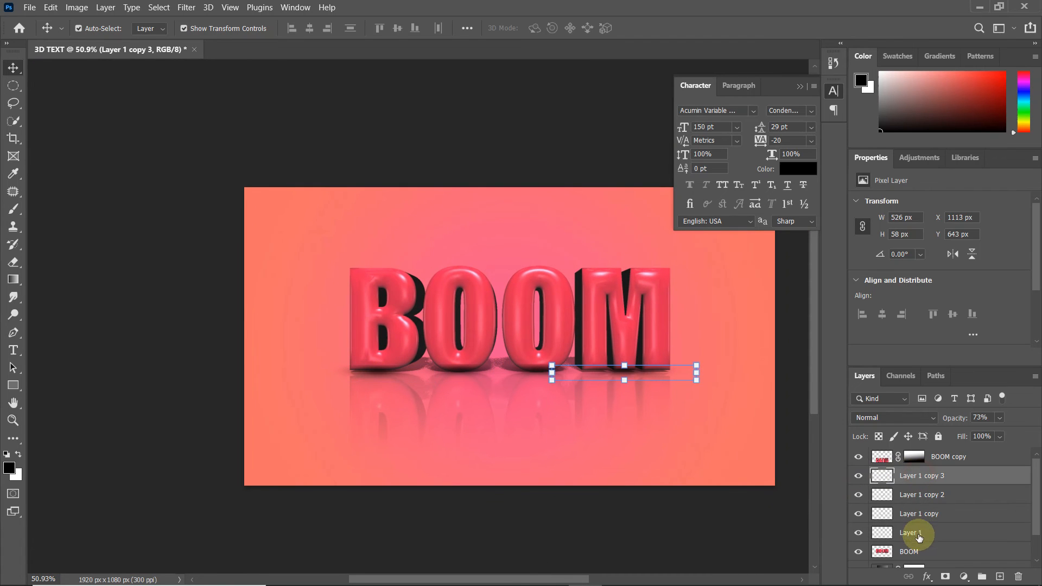
left_click(919, 534, "shift")
right_click(918, 532)
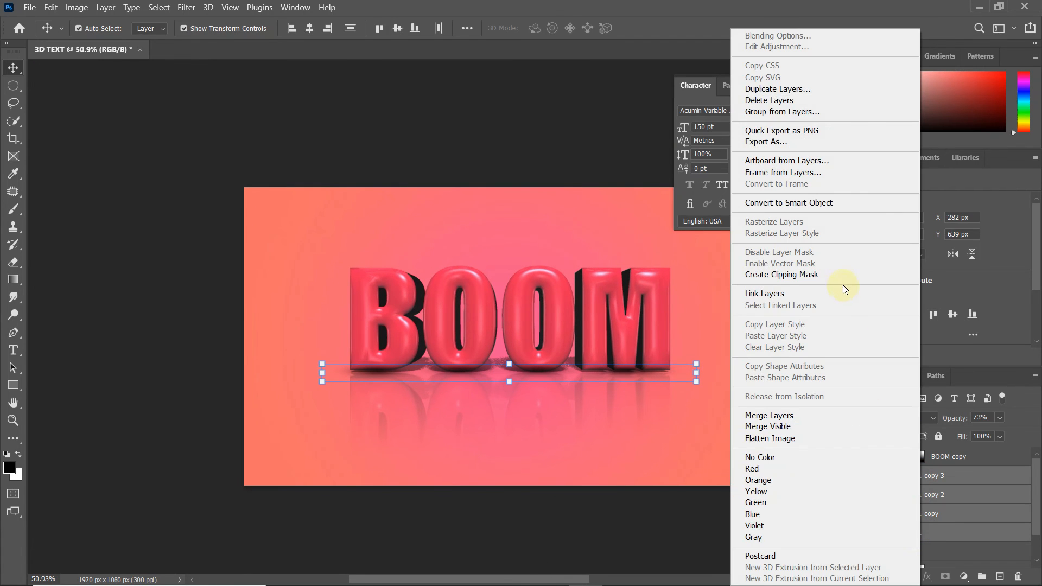
left_click(825, 204)
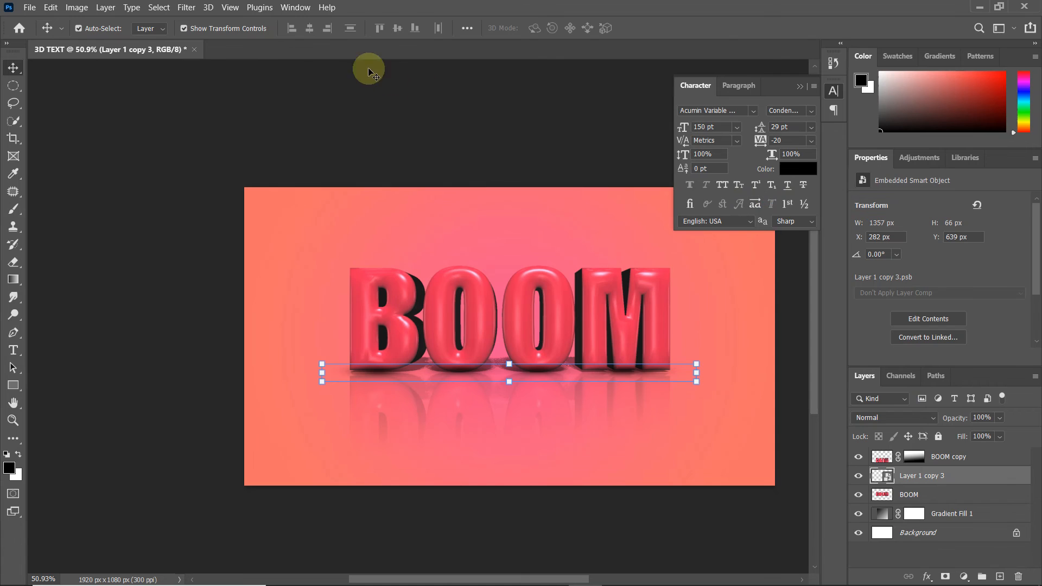
Soften the combined shadows with a Gaussian Blur of 12.5 pixels radius
left_click(190, 7)
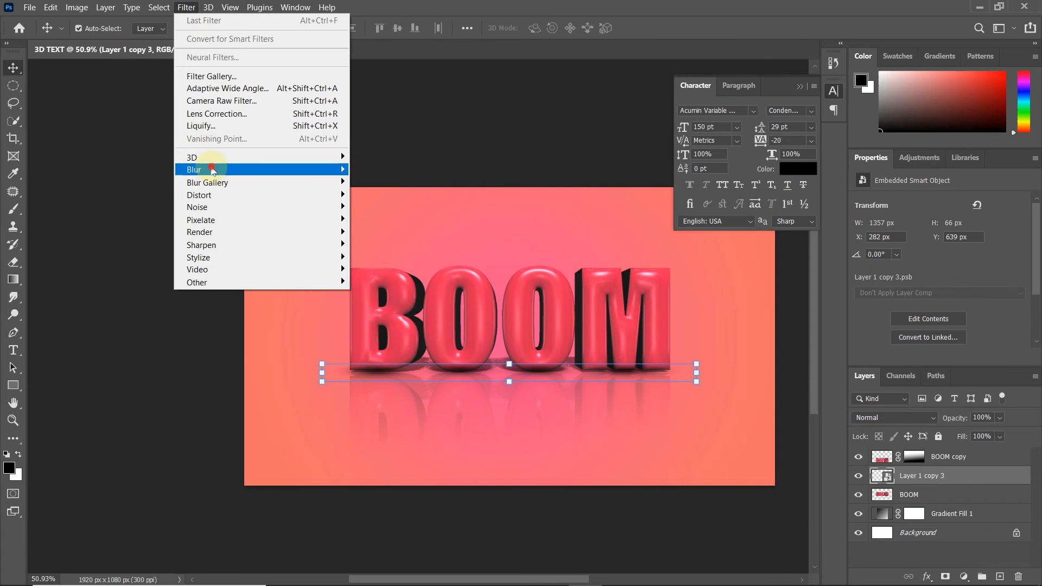
mouse_move(325, 169)
left_click(369, 220)
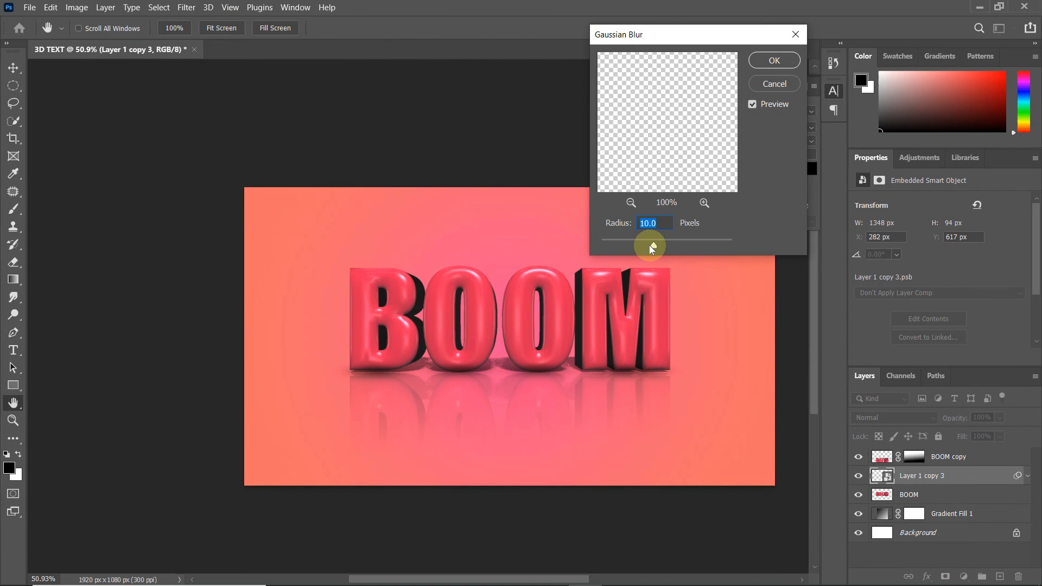
mouse_move(650, 246)
left_mouse_down()
mouse_move(663, 243)
mouse_move(618, 245)
mouse_move(631, 247)
left_mouse_up()
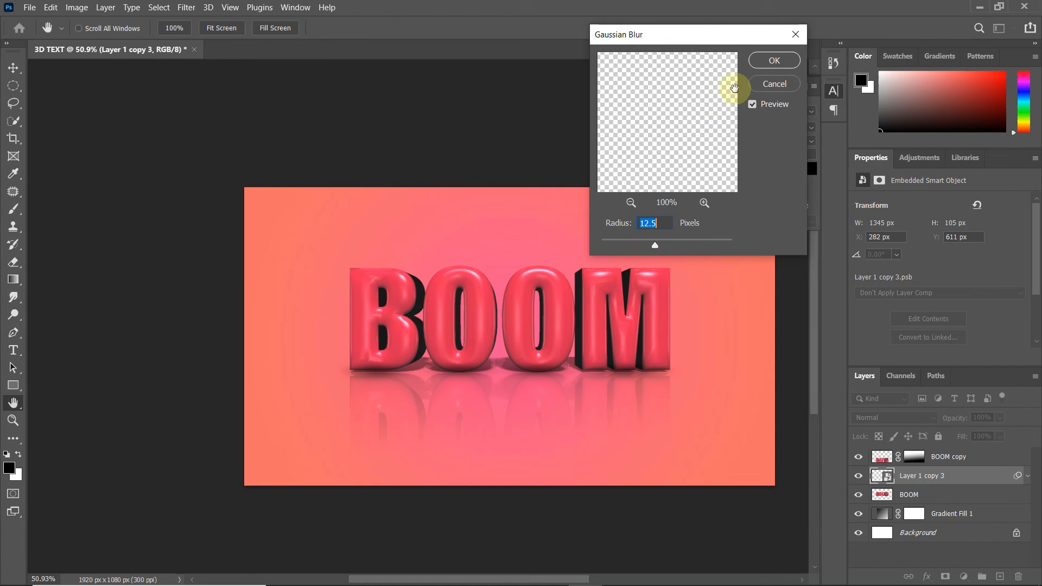
left_click(771, 62)
scroll(635, 334, "up", 2)
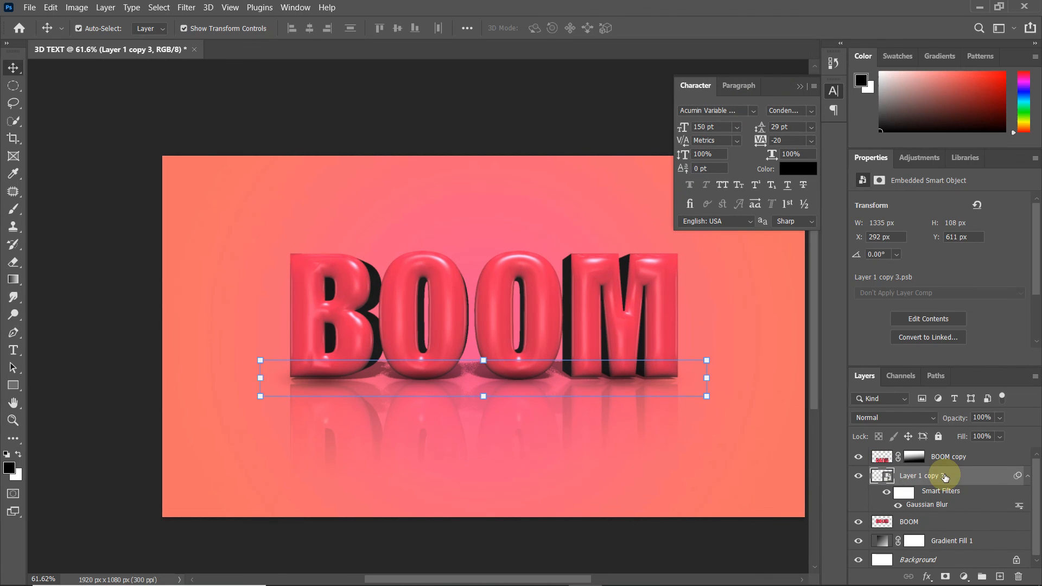
Combine the BOOM text layer and its BOOM copy reflection into one smart object
left_click(961, 457)
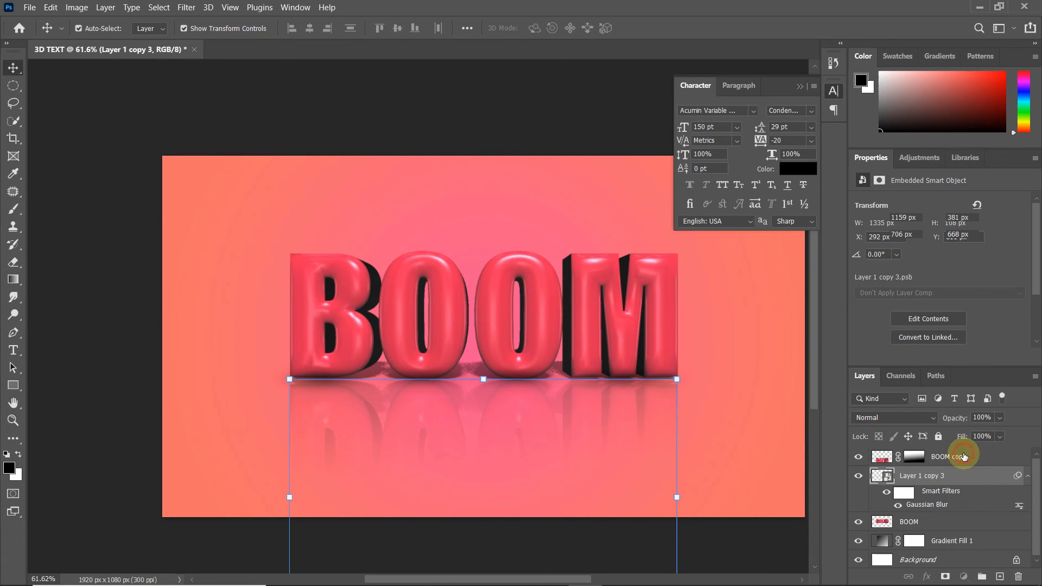
left_click(948, 522, "ctrl")
right_click(944, 525)
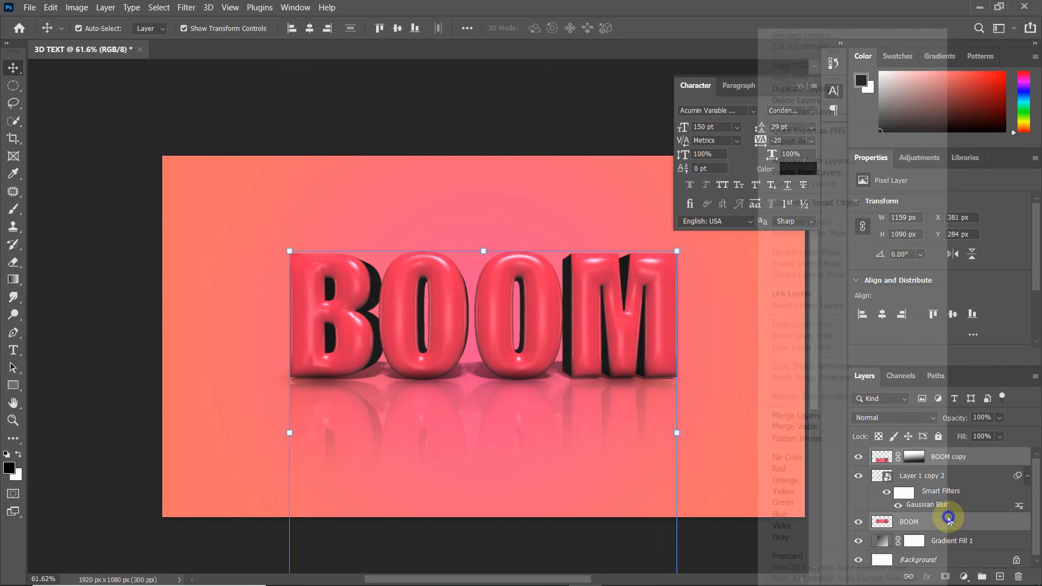
left_click(874, 203)
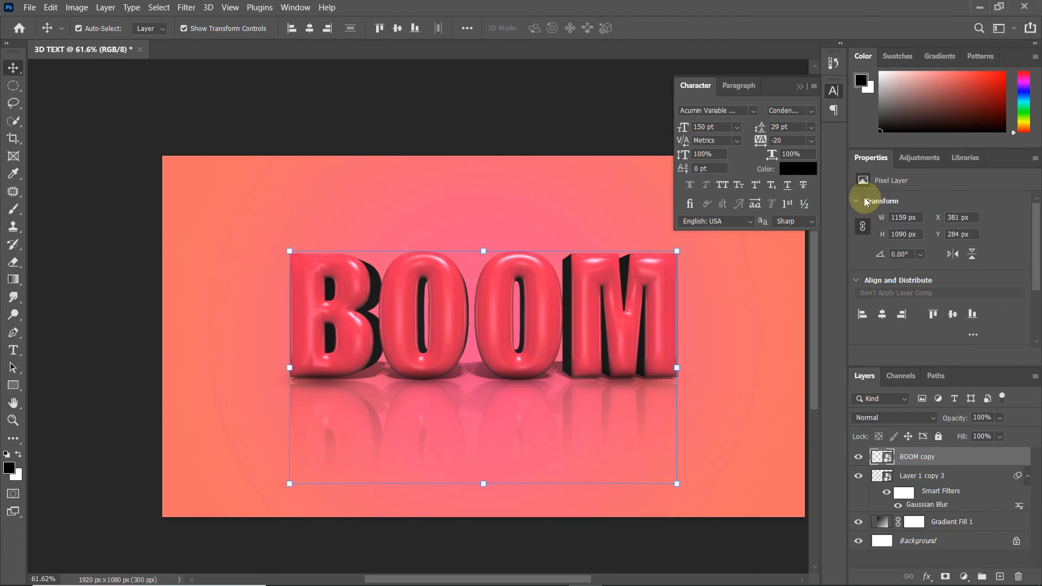
Add a Hue/Saturation adjustment clipped to the BOOM copy smart object, with hue -13 and saturation +38
scroll(670, 291, "up", 2)
scroll(589, 310, "down", 2)
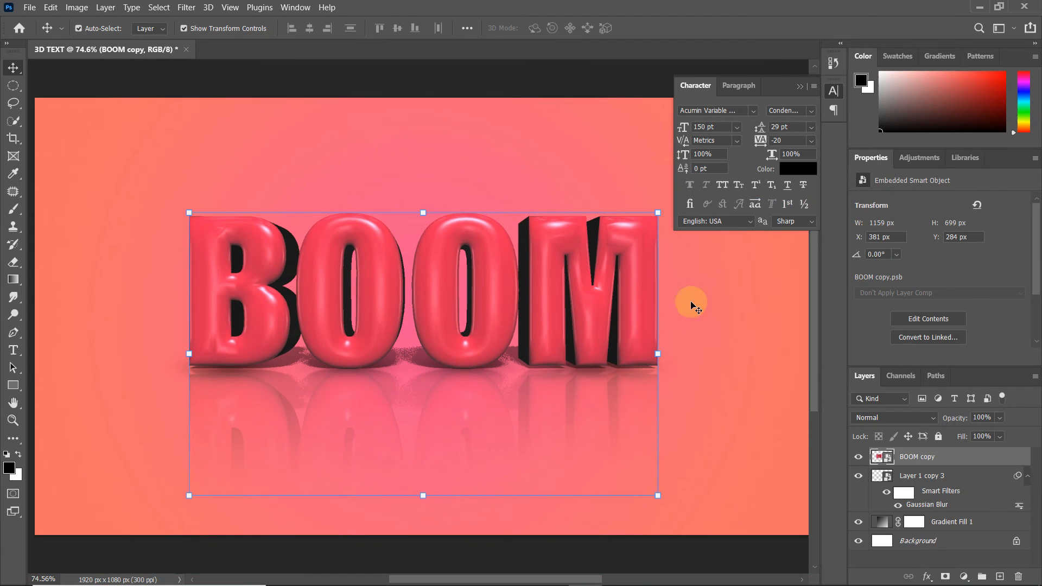
left_click(913, 164)
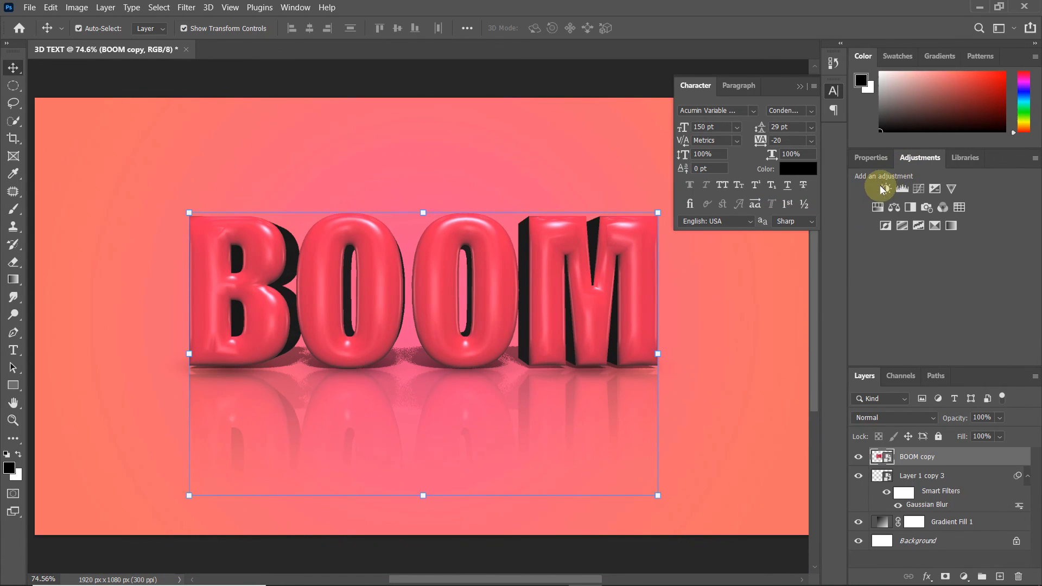
left_click(878, 206)
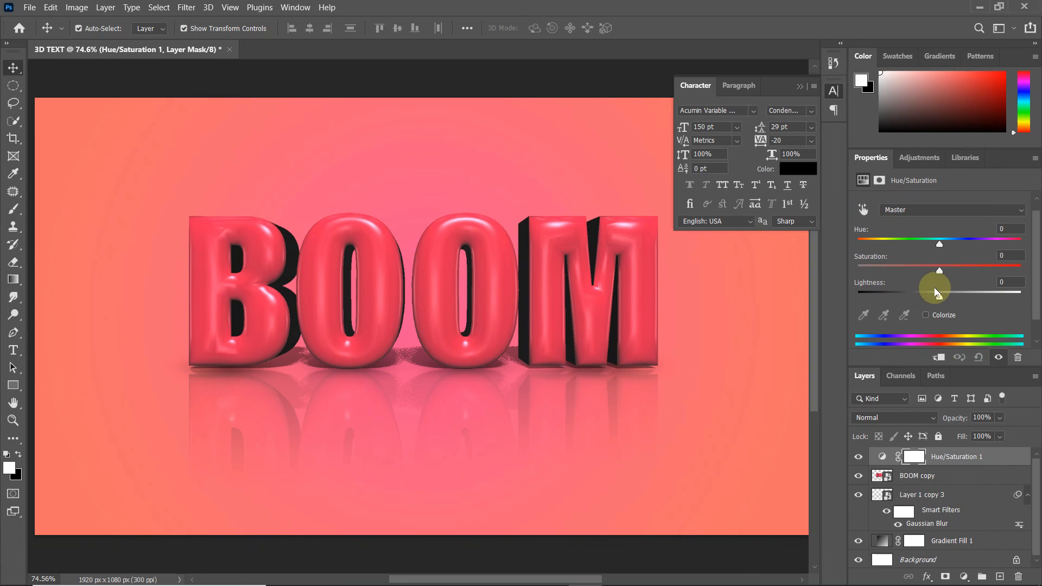
left_click_drag(941, 273, 897, 271)
left_click_drag(941, 299, 940, 340)
left_click(940, 359)
mouse_move(943, 270)
left_mouse_down()
mouse_move(974, 272)
mouse_move(927, 269)
mouse_move(970, 273)
mouse_move(931, 242)
mouse_move(863, 242)
mouse_move(989, 247)
mouse_move(912, 256)
mouse_move(931, 259)
left_mouse_up()
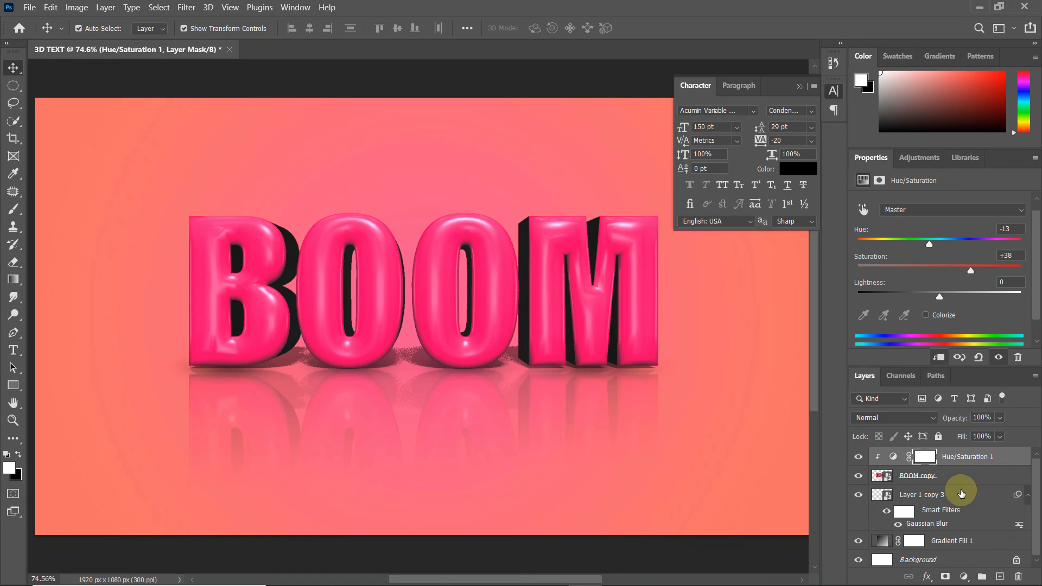
Merge all visible layers into the Background and hide the character settings covering the canvas
scroll(961, 493, "down", 1)
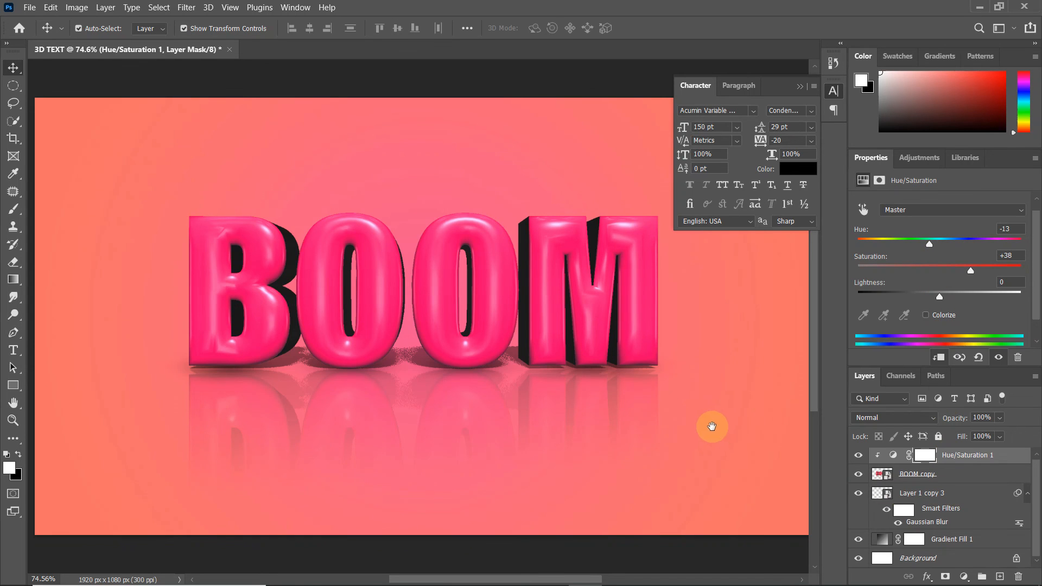
scroll(710, 424, "down", 3)
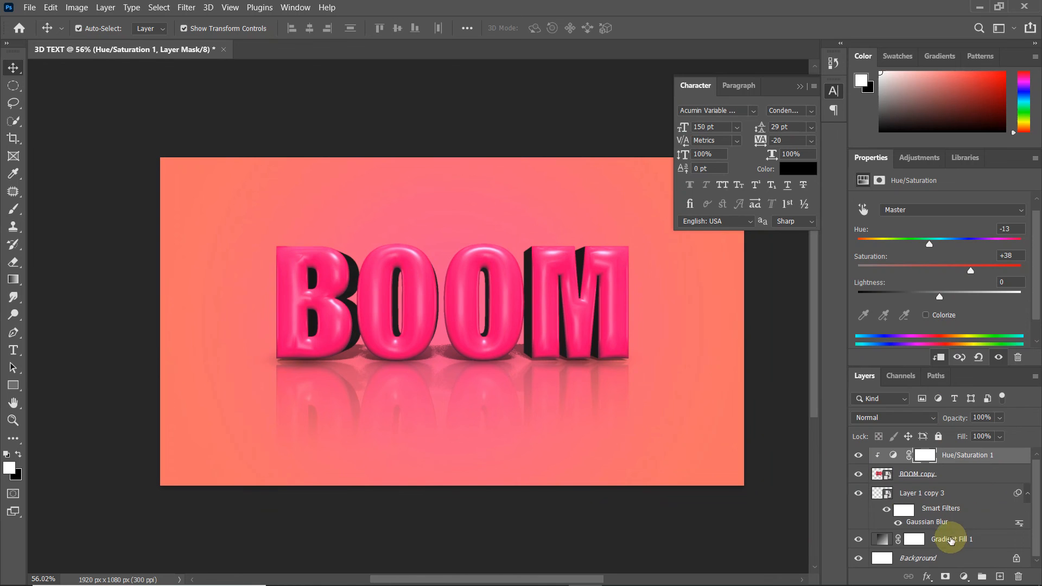
key("ctrl+shift+e")
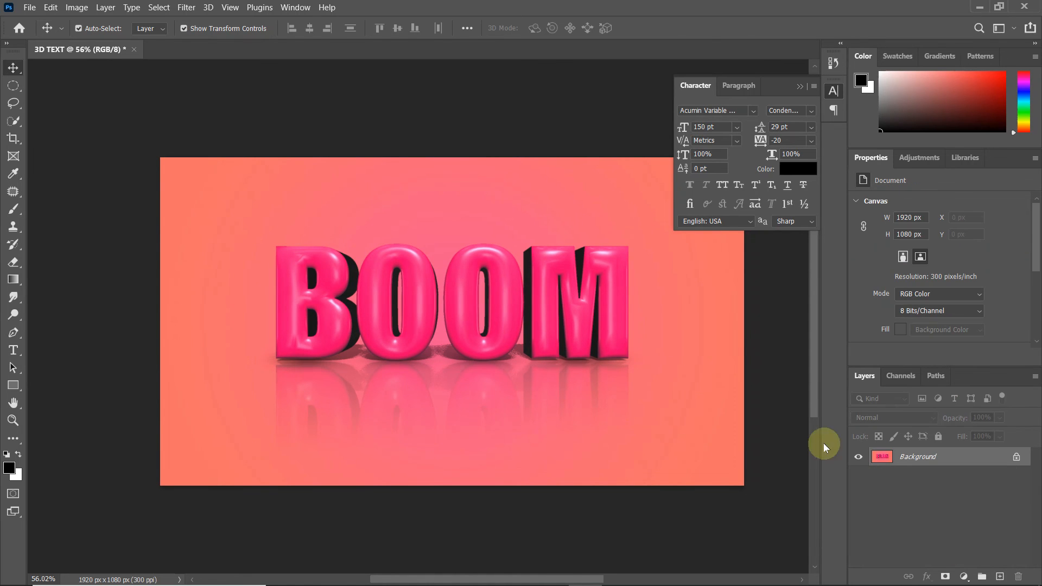
scroll(771, 418, "up", 2)
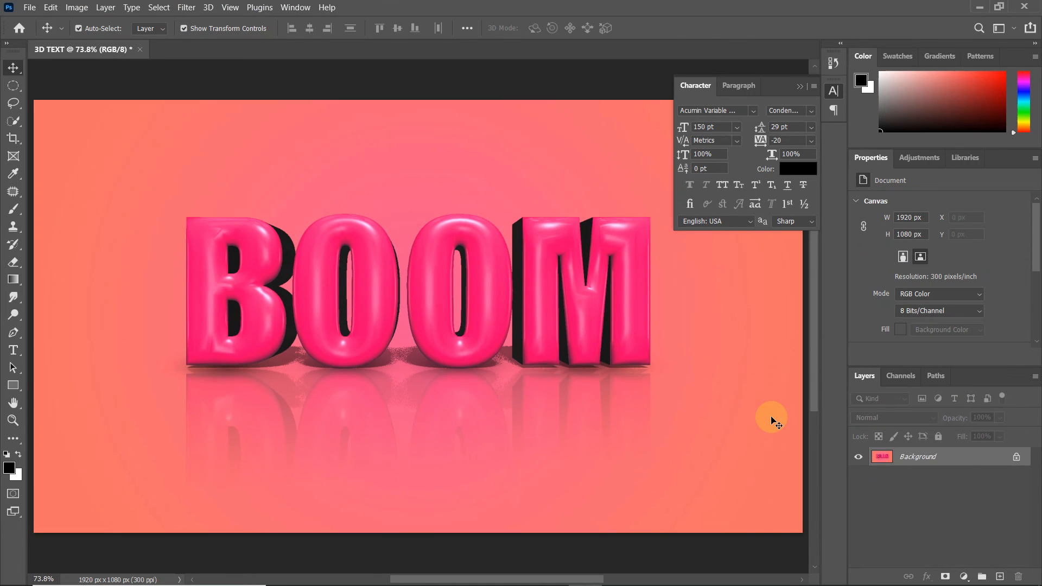
left_click(800, 86)
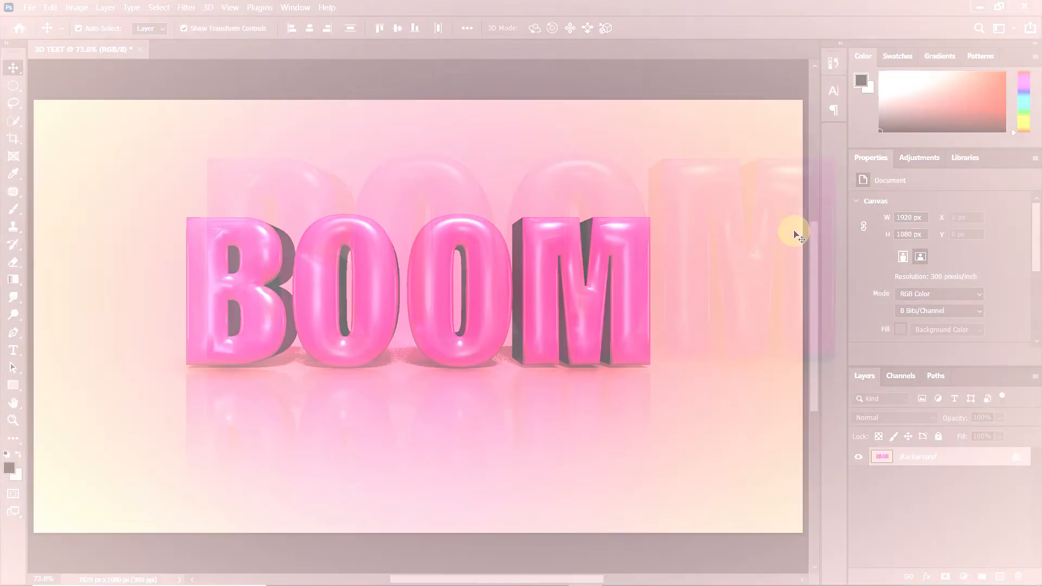